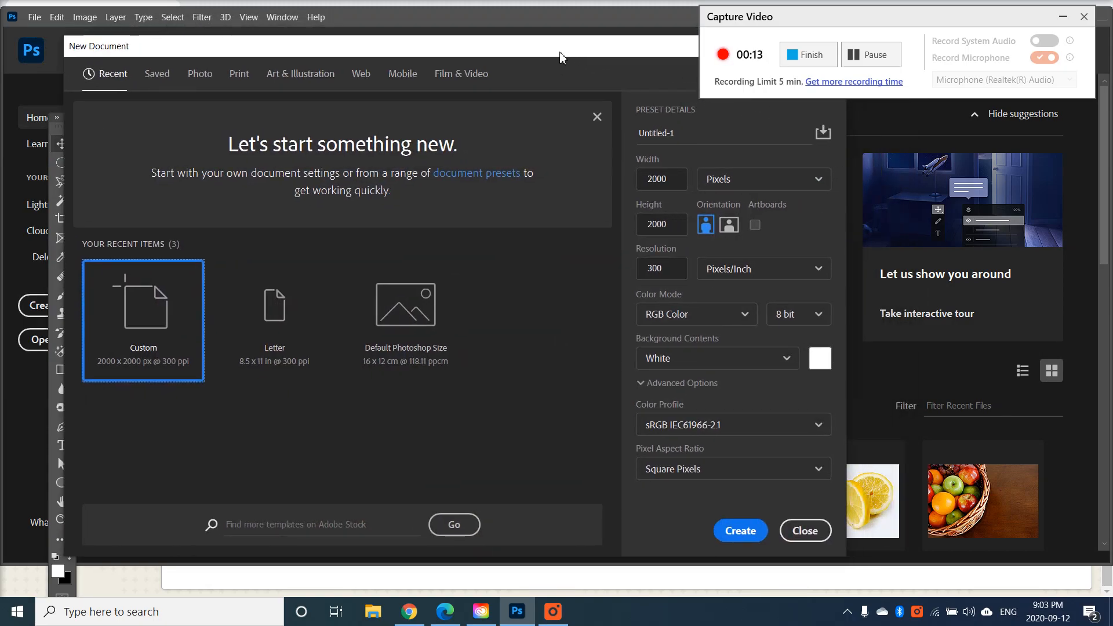
Create a new 2000 x 2000 pixel document at 300 pixels/inch in RGB Color with a white background.
click(672, 184)
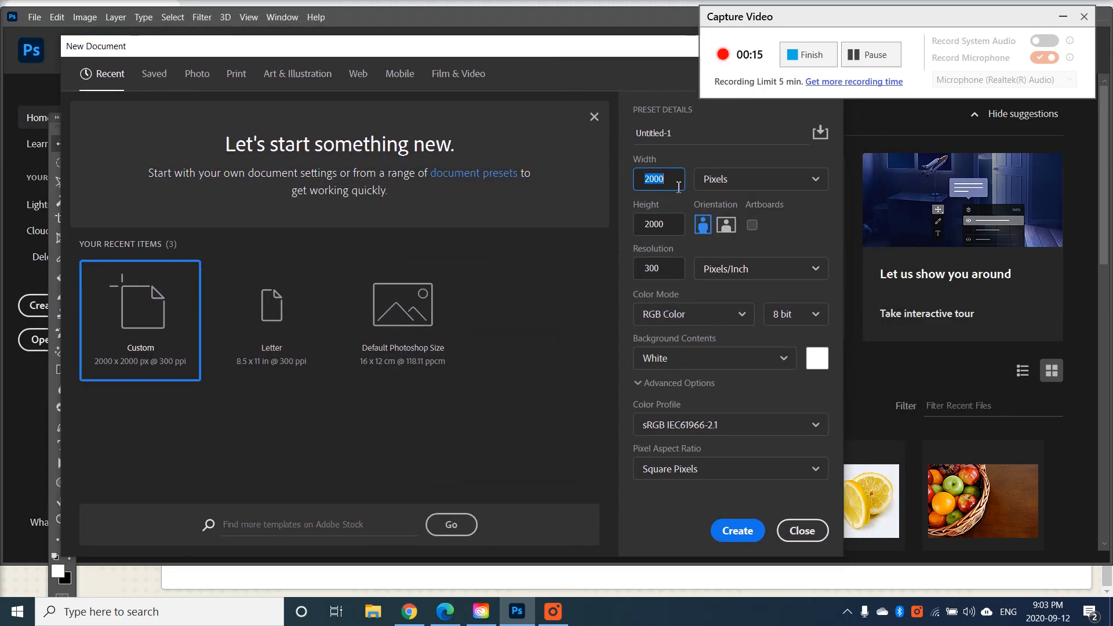
drag(674, 226, 635, 226)
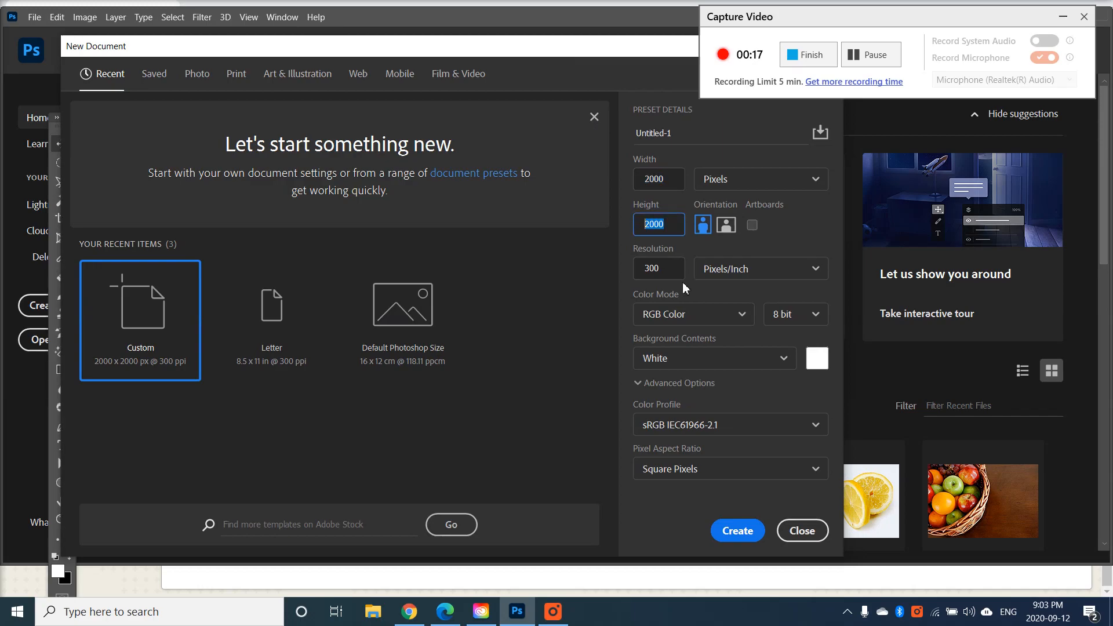
drag(672, 270, 636, 269)
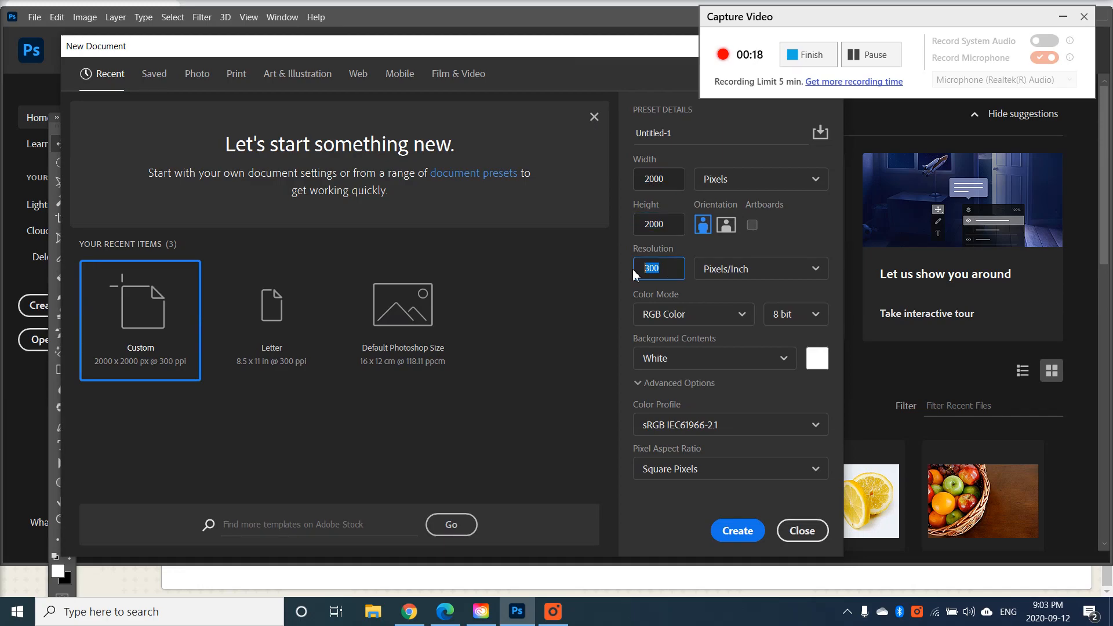
click(748, 536)
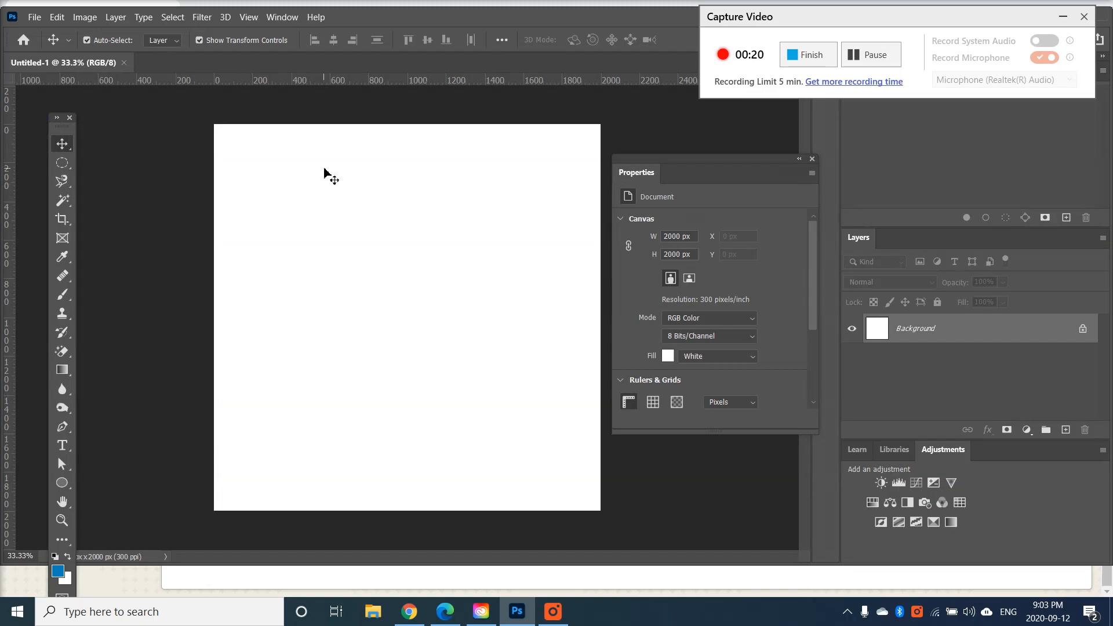
Place the city image from week2images as a linked file, scaled to about 46.88% in the upper-left area of the canvas.
click(34, 17)
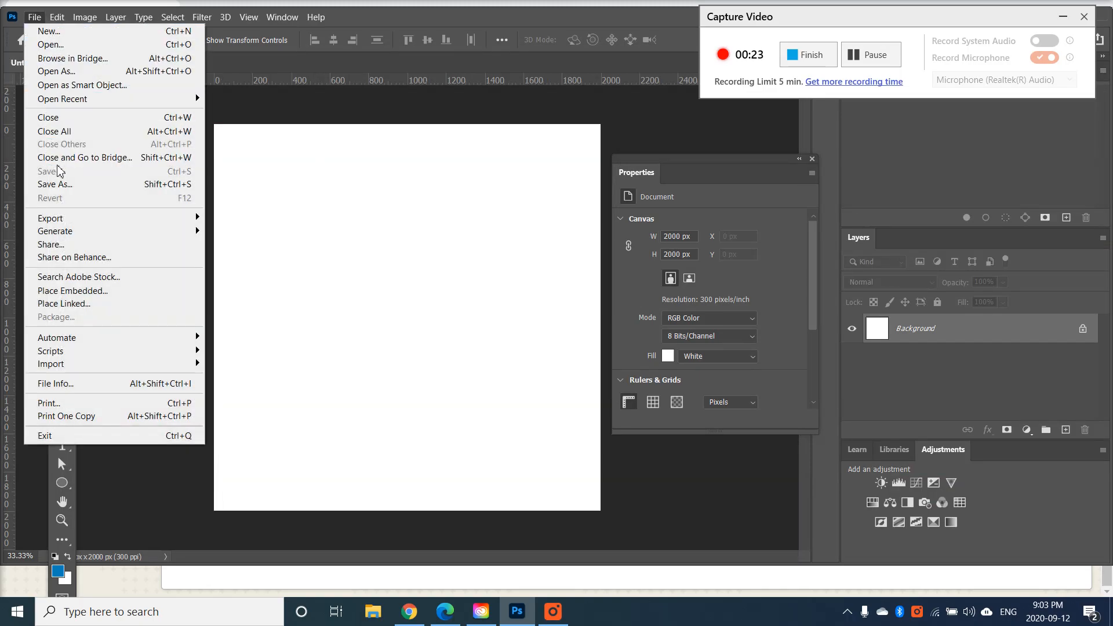
click(70, 303)
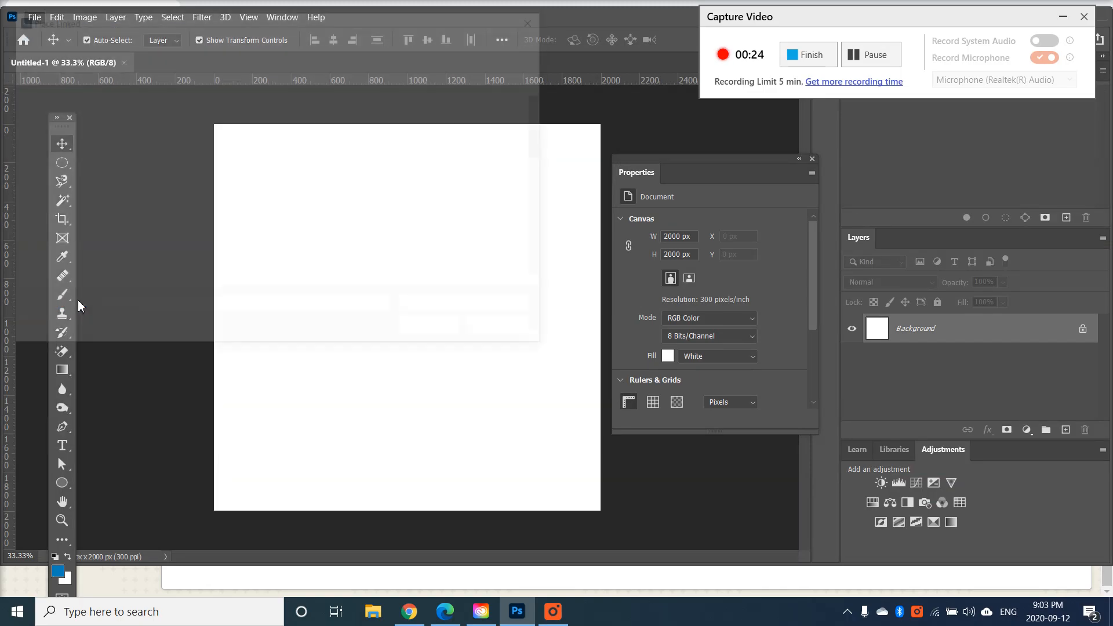
scroll(373, 211, down, 3)
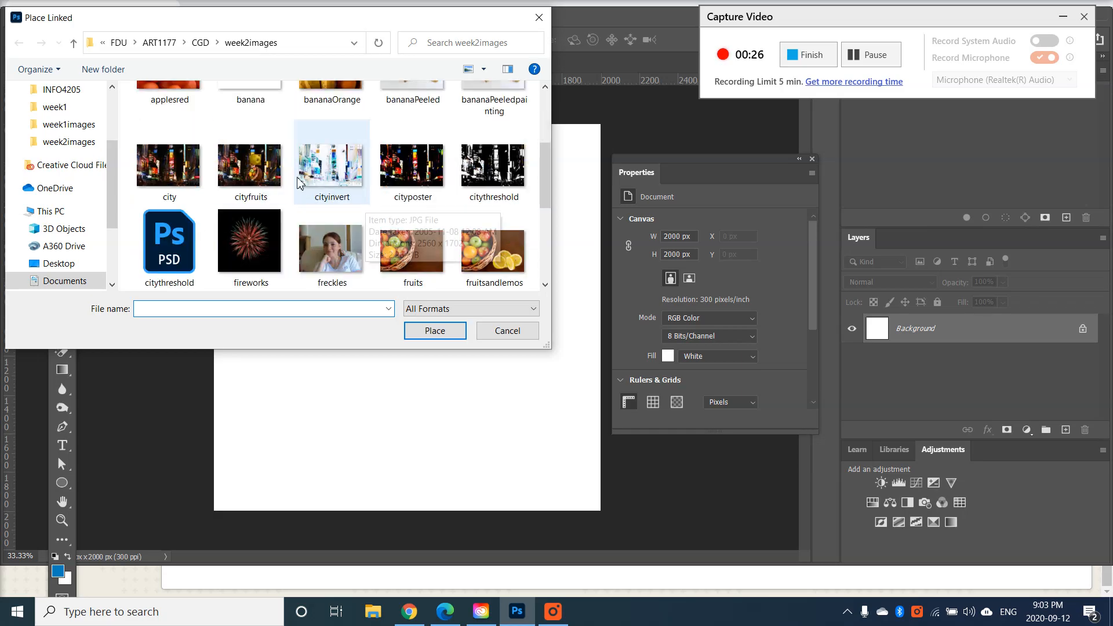
click(163, 173)
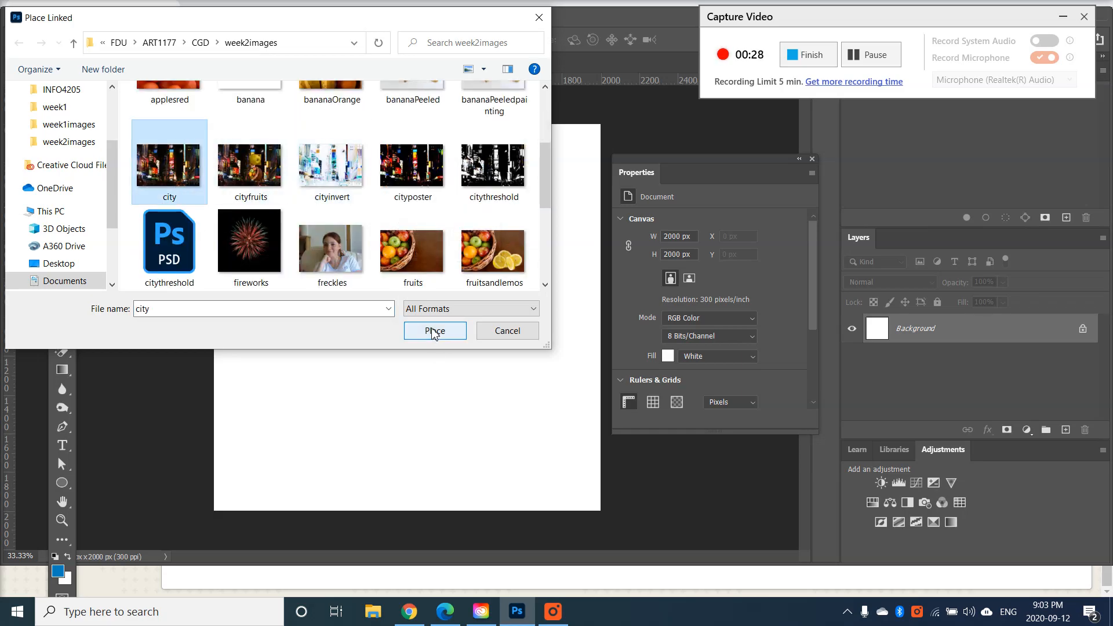
click(434, 330)
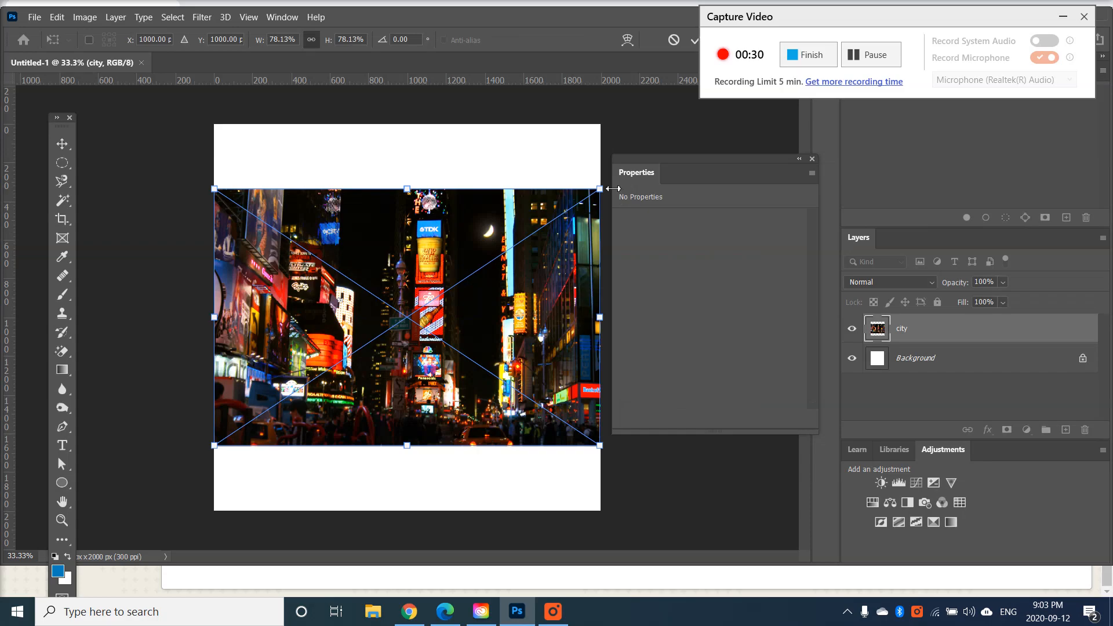
drag(613, 188, 459, 184)
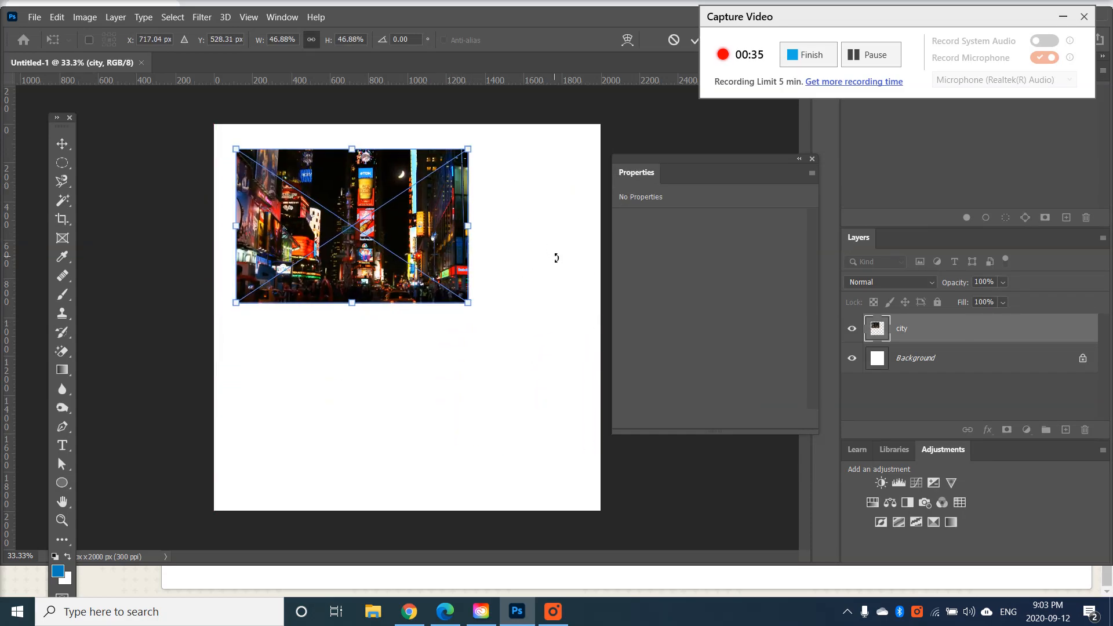
key(Return)
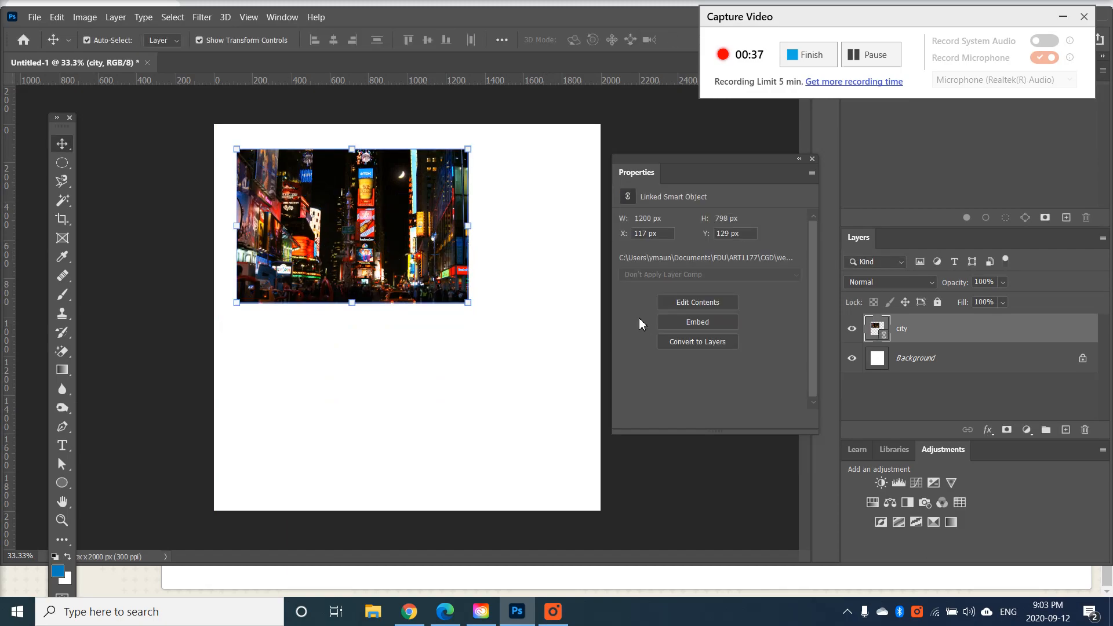
Duplicate the city layer and name the copy "city 2".
right_click(937, 331)
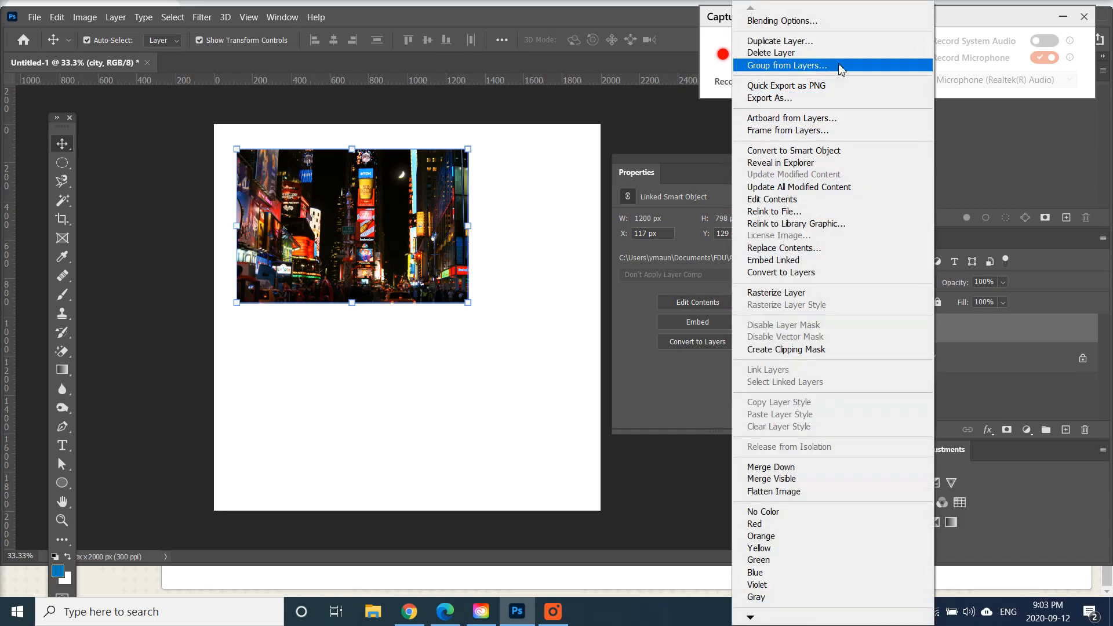
click(842, 41)
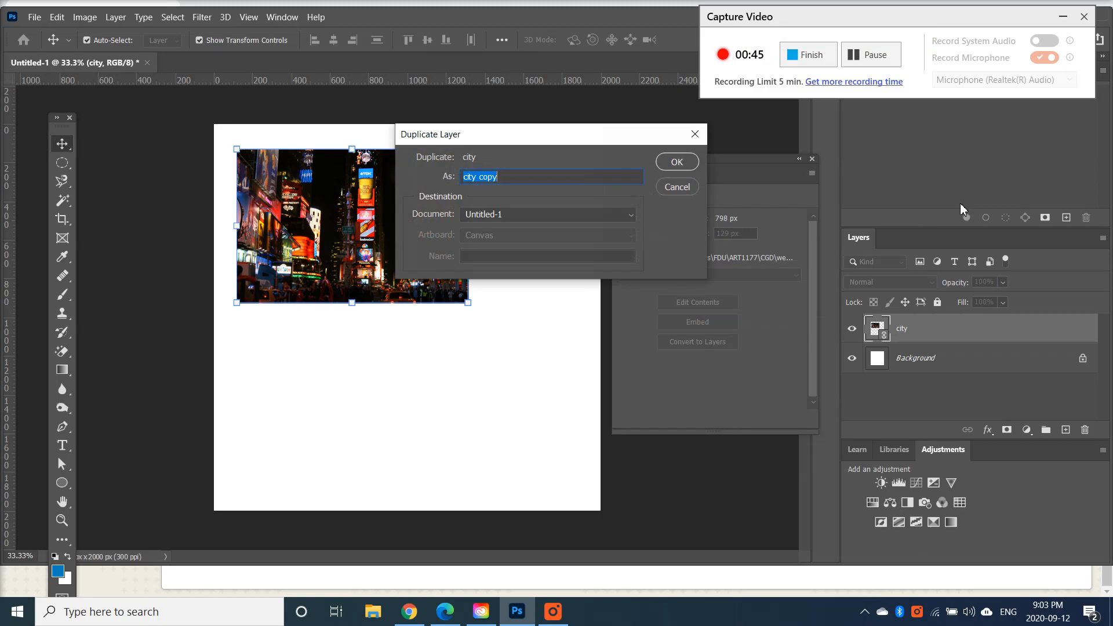
click(616, 175)
click(684, 162)
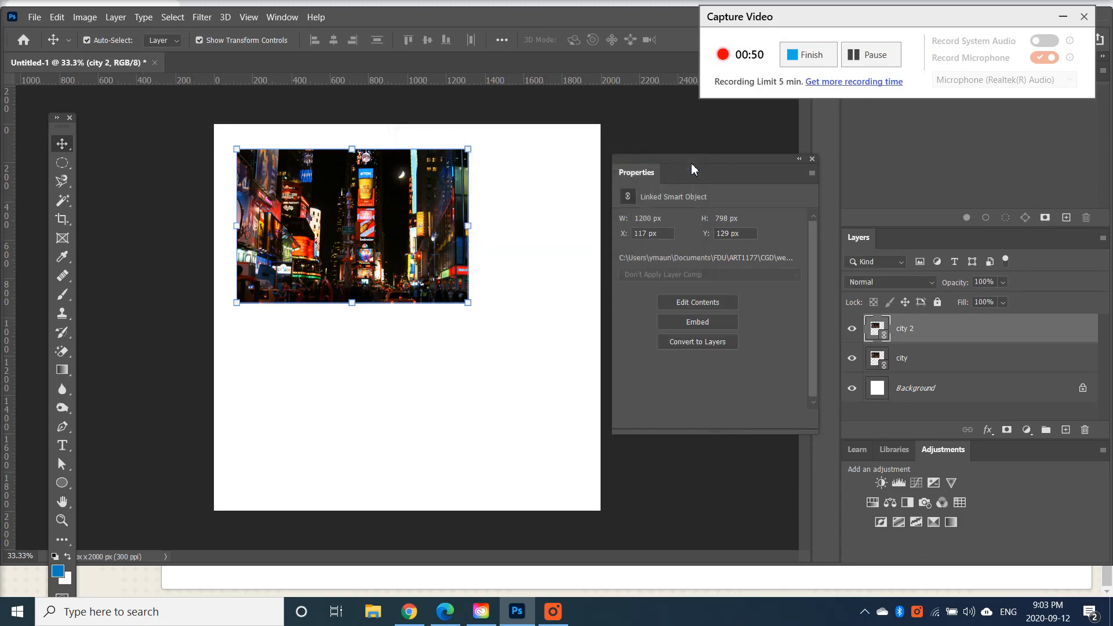
Make another copy of the city layer and rename it "city 3".
click(946, 361)
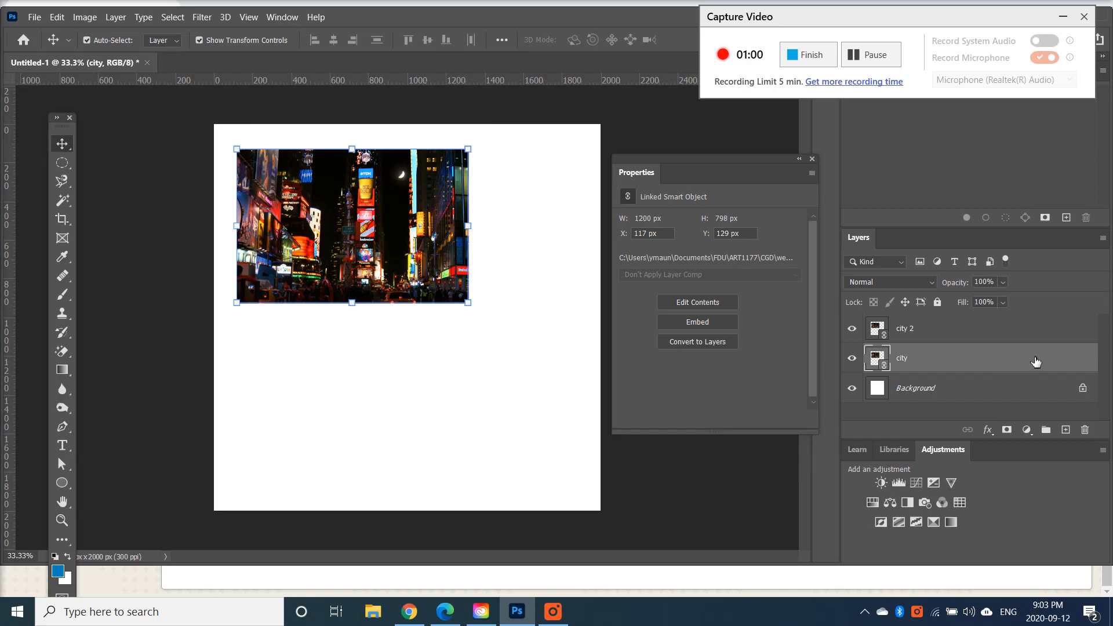
drag(1037, 361, 1070, 437)
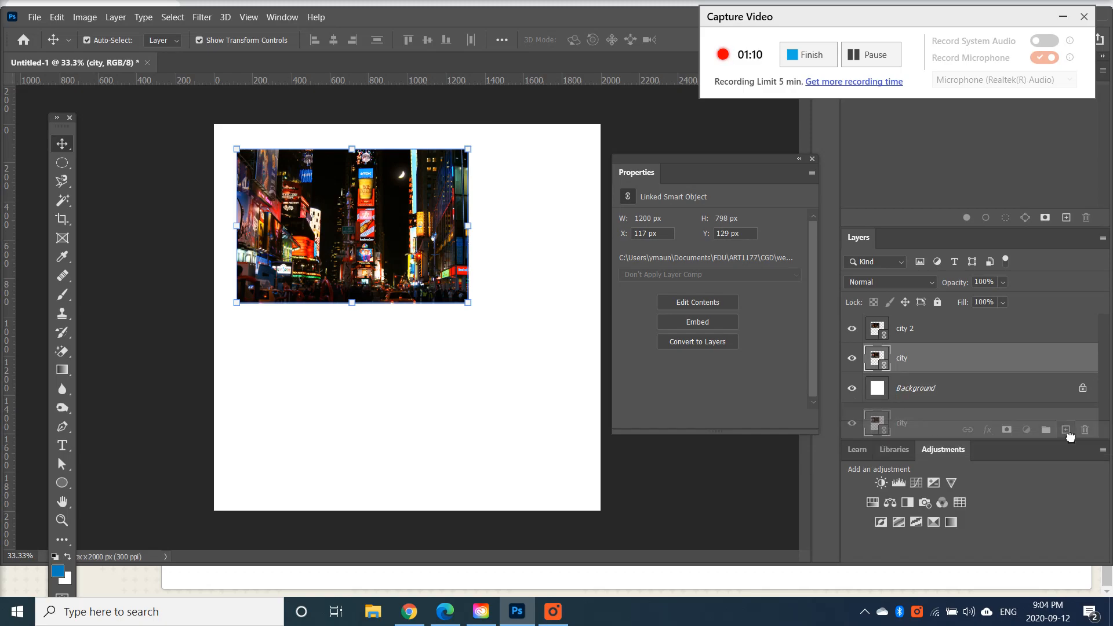
drag(1070, 436, 1070, 436)
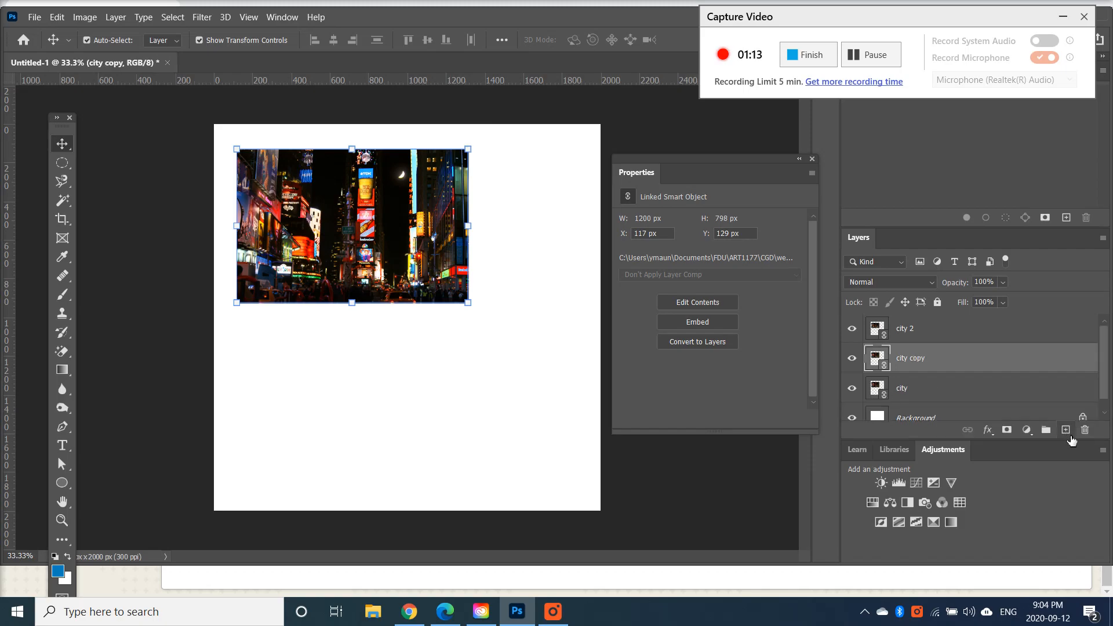
double_click(913, 358)
click(927, 358)
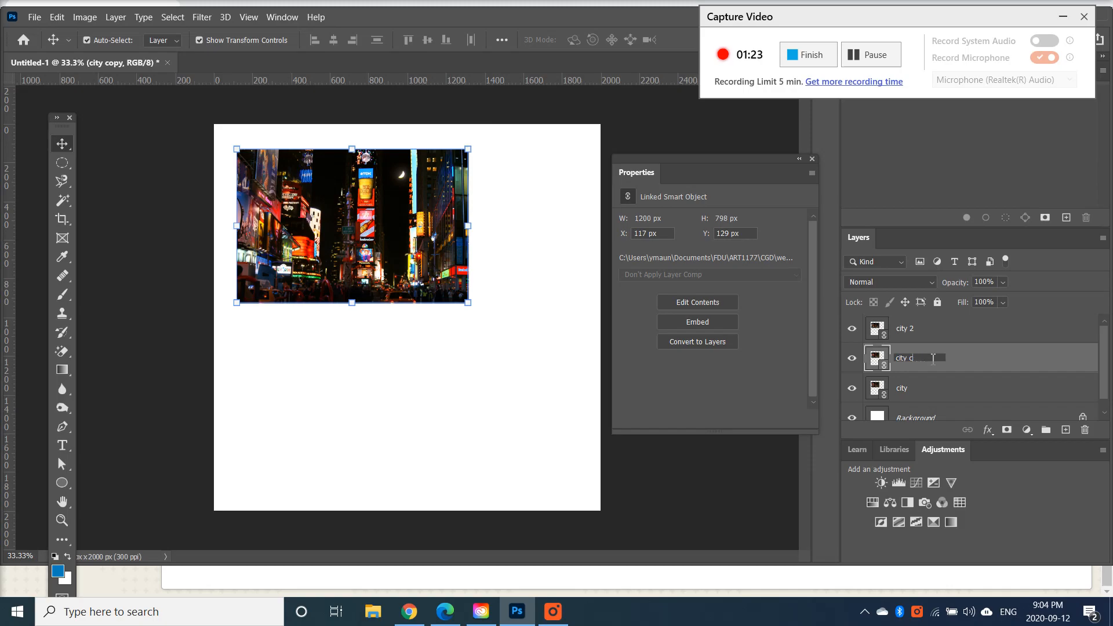
click(951, 385)
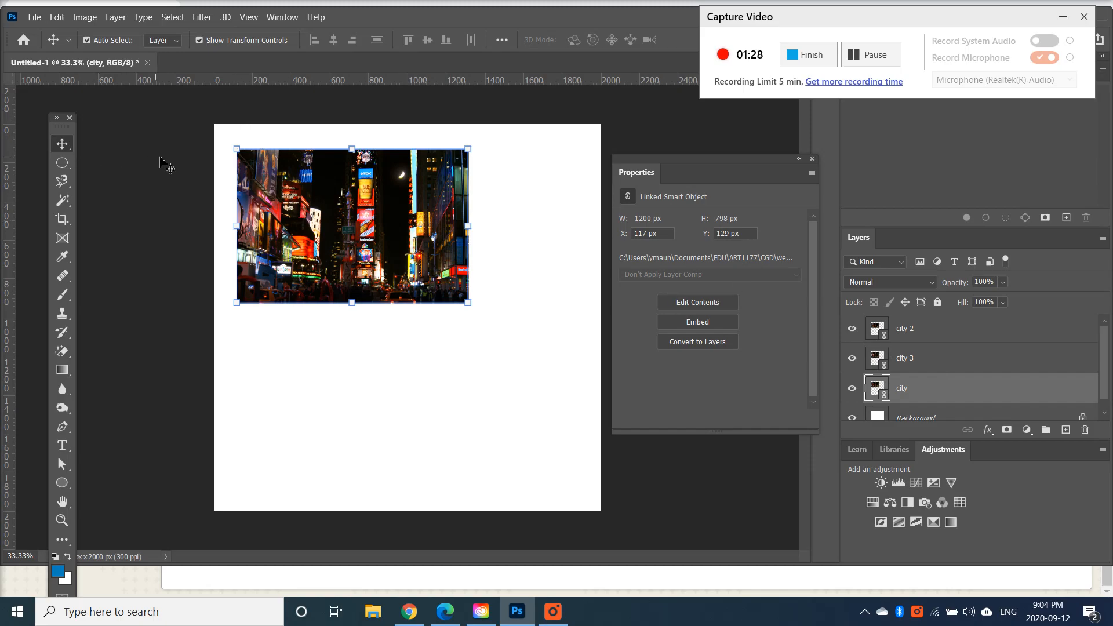
Spread out the copies, moving city 2 to about X 322 px, Y 1069 px and city 3 to about X 717 px, Y 444 px.
drag(323, 239, 378, 407)
drag(361, 258, 481, 318)
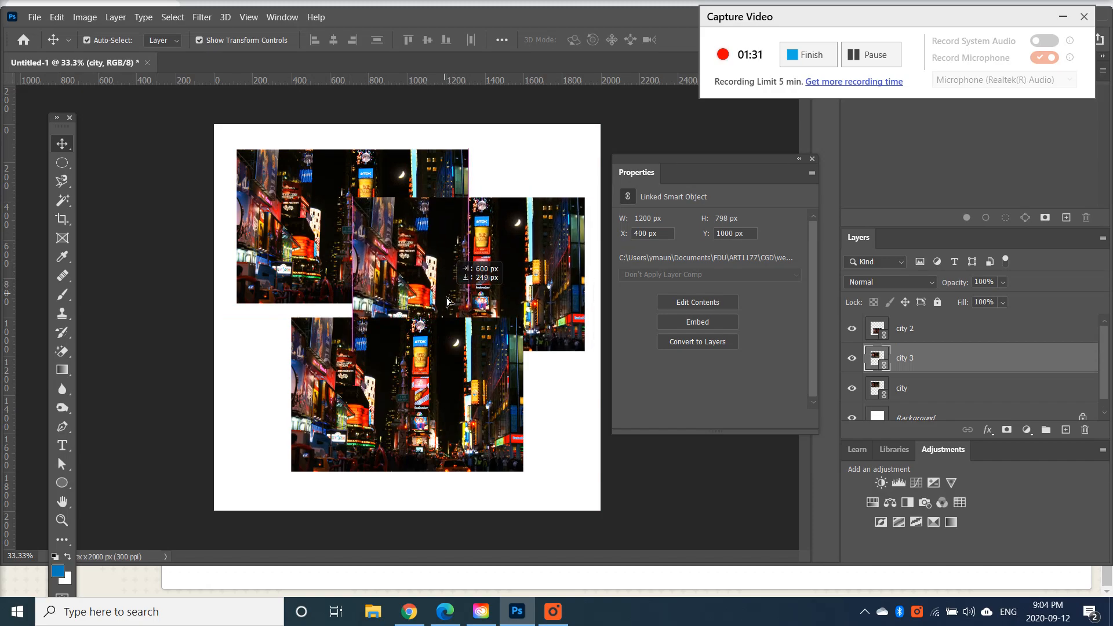
click(519, 186)
mouse_move(364, 394)
mouse_down()
mouse_move(348, 395)
mouse_move(349, 408)
mouse_up()
click(516, 175)
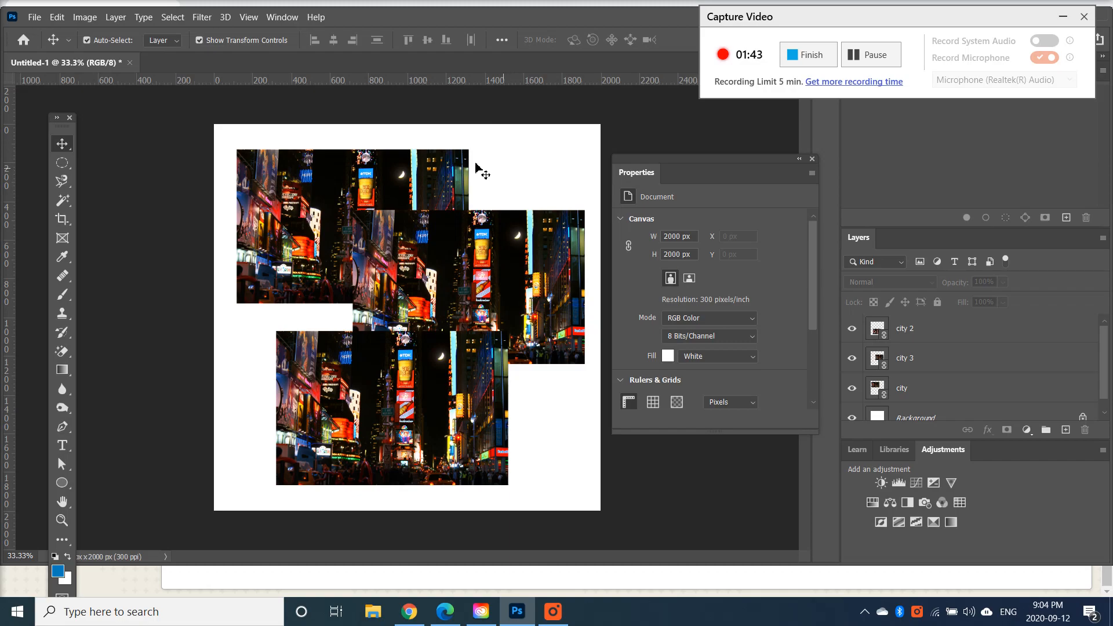
Apply an Invert adjustment to the original city image in the canvas's upper-left area.
click(406, 158)
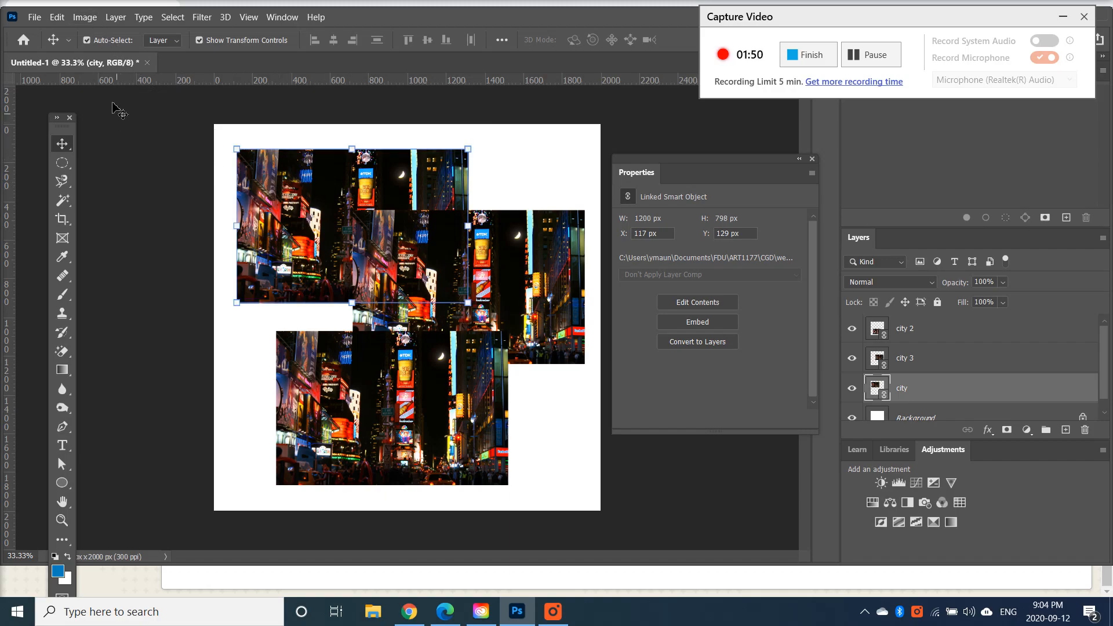
click(81, 19)
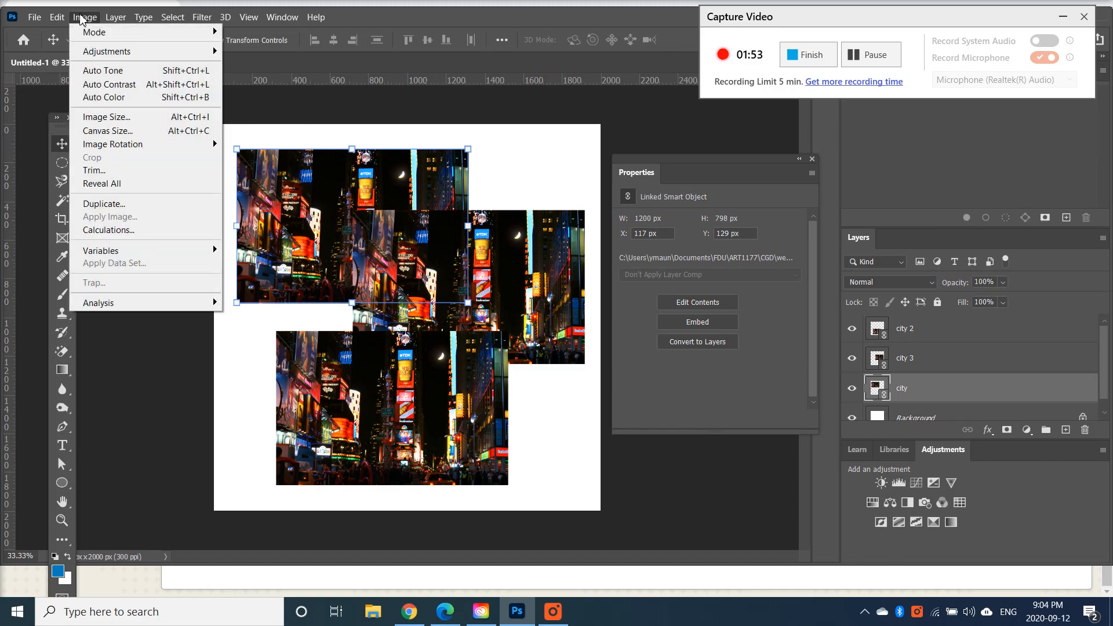
mouse_move(116, 53)
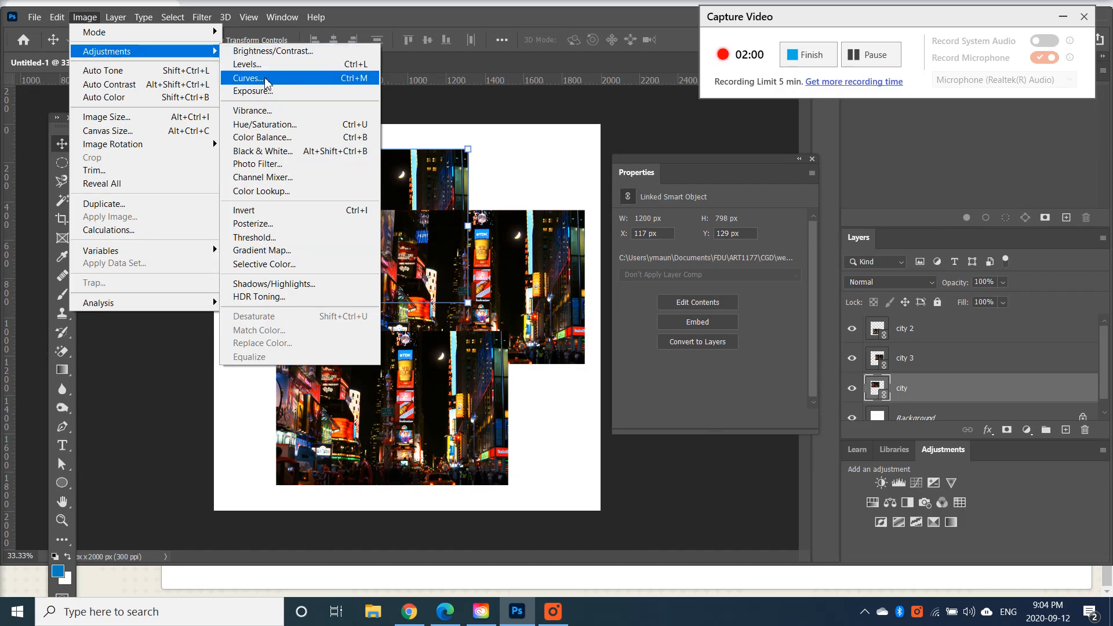
click(292, 211)
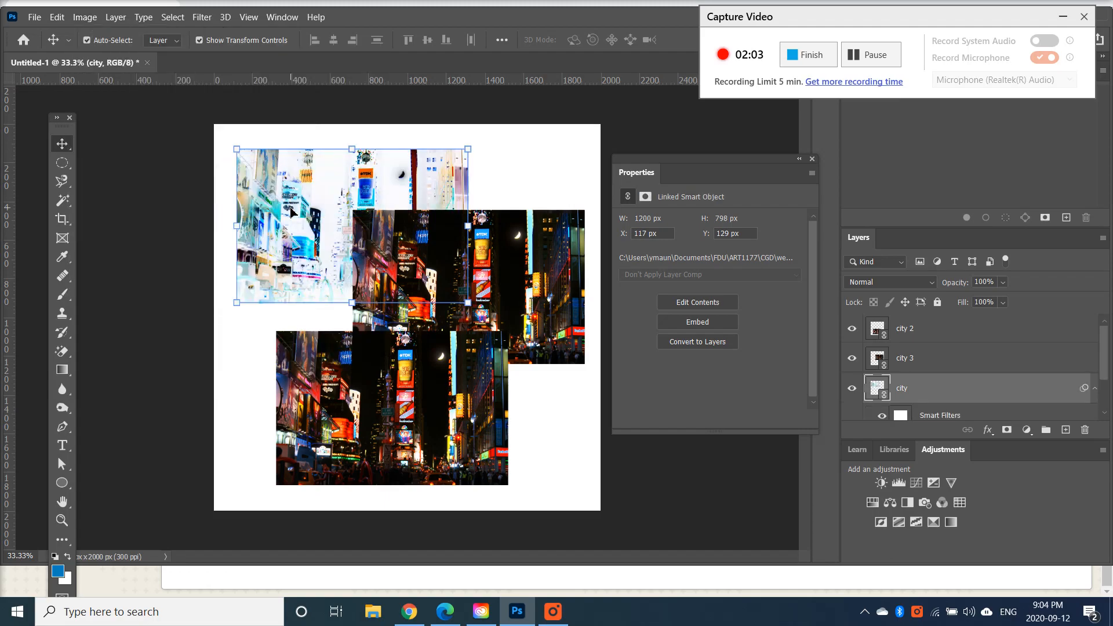
Apply a Posterize adjustment with 2 levels to the city 3 image.
click(529, 232)
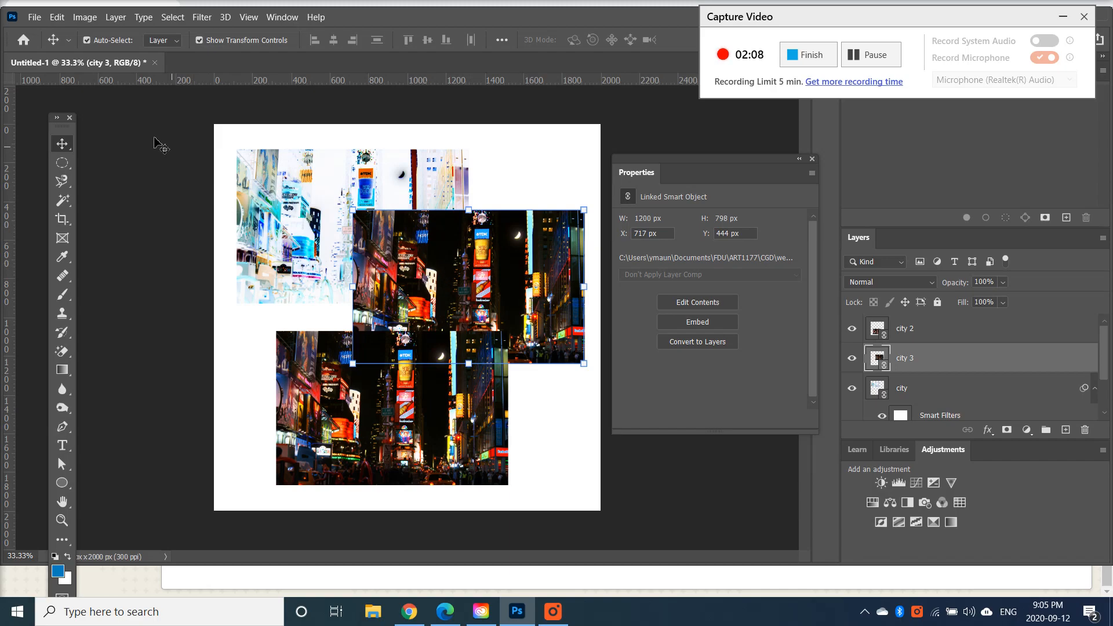
click(85, 20)
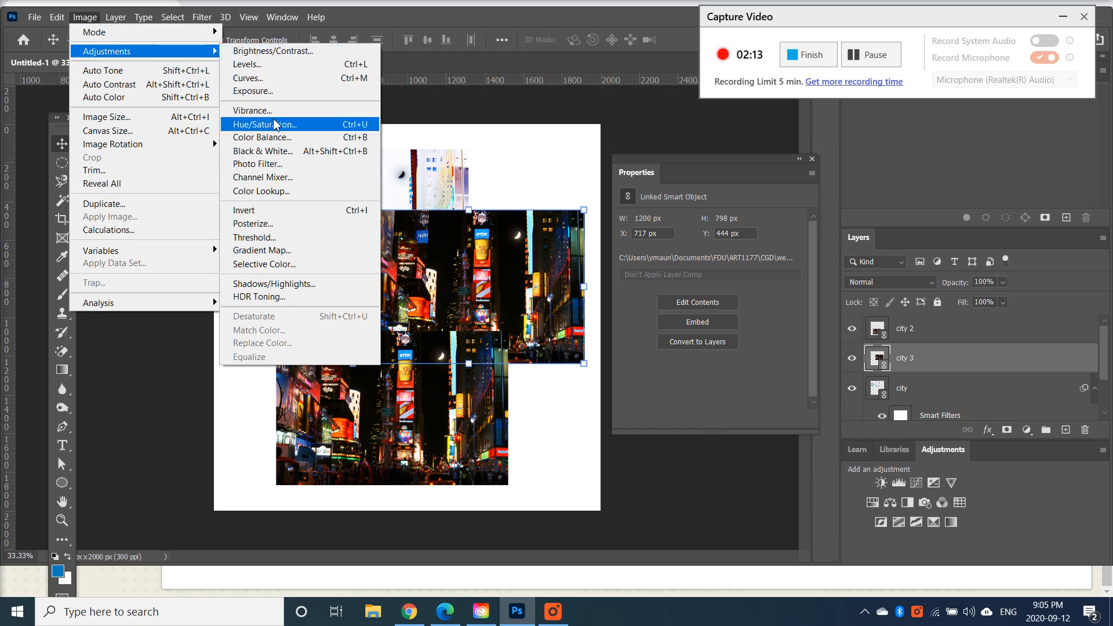
click(287, 225)
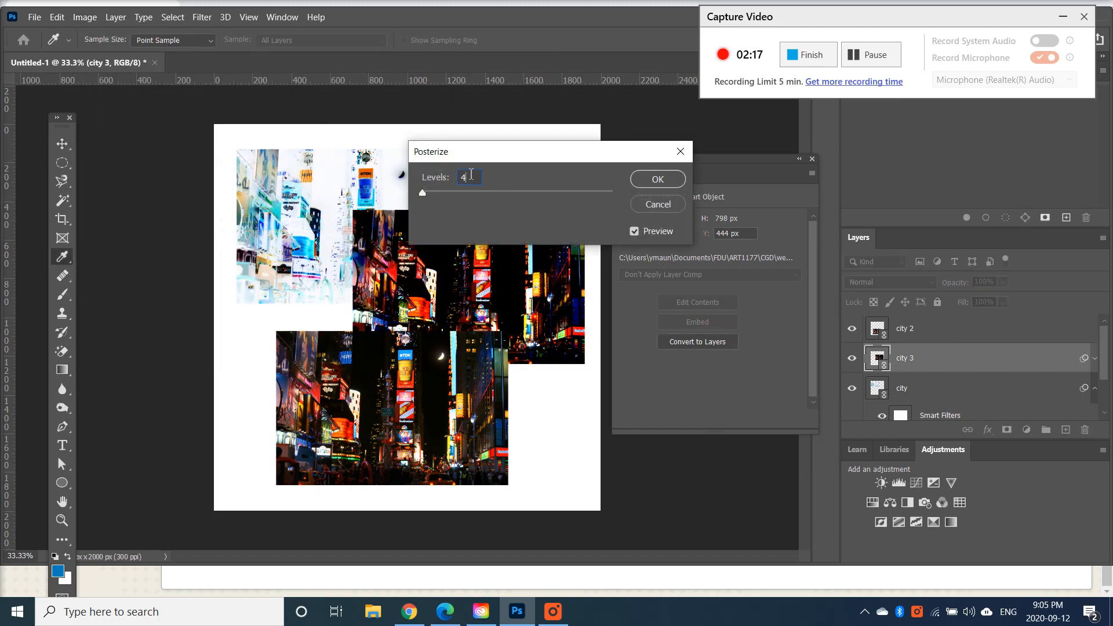
text(2)
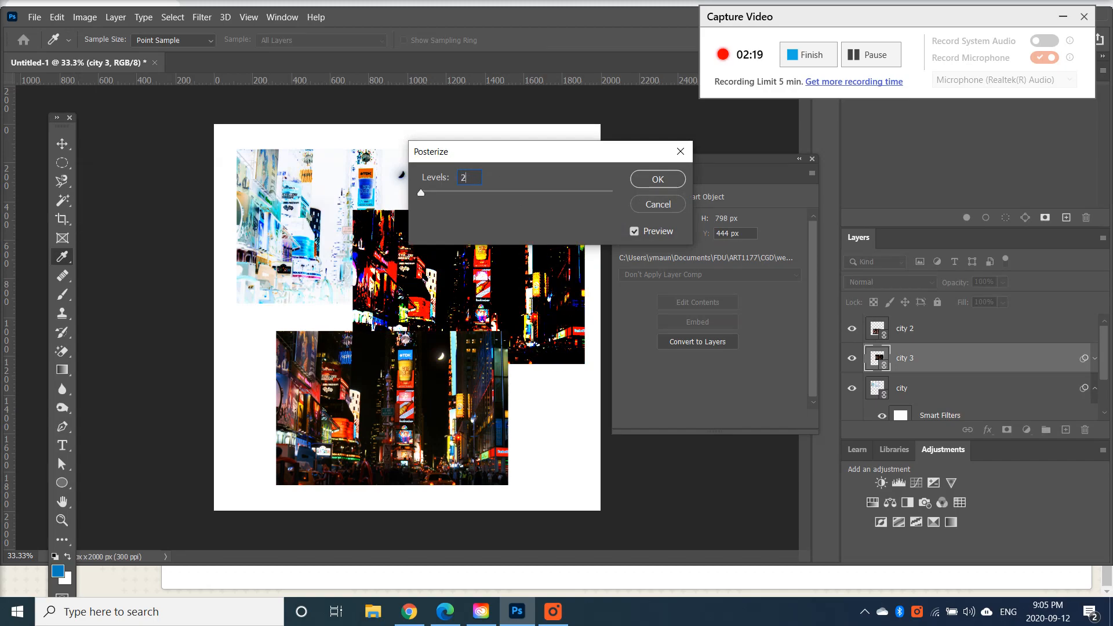
click(655, 180)
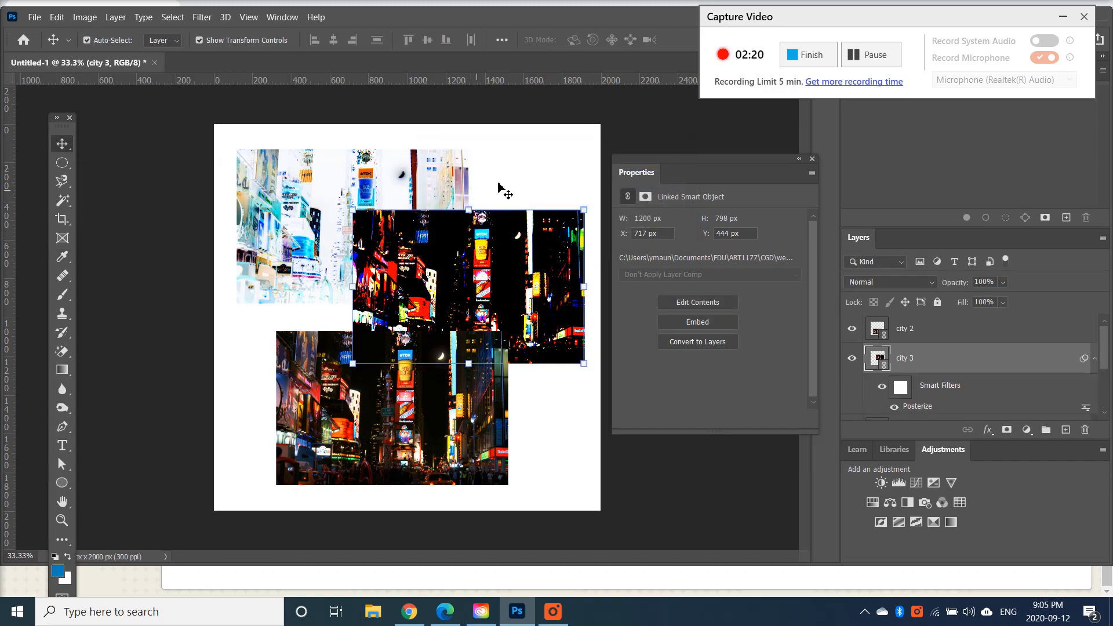
Apply a Threshold adjustment with level 105 to the city 2 image, leaving no layer selected.
click(458, 432)
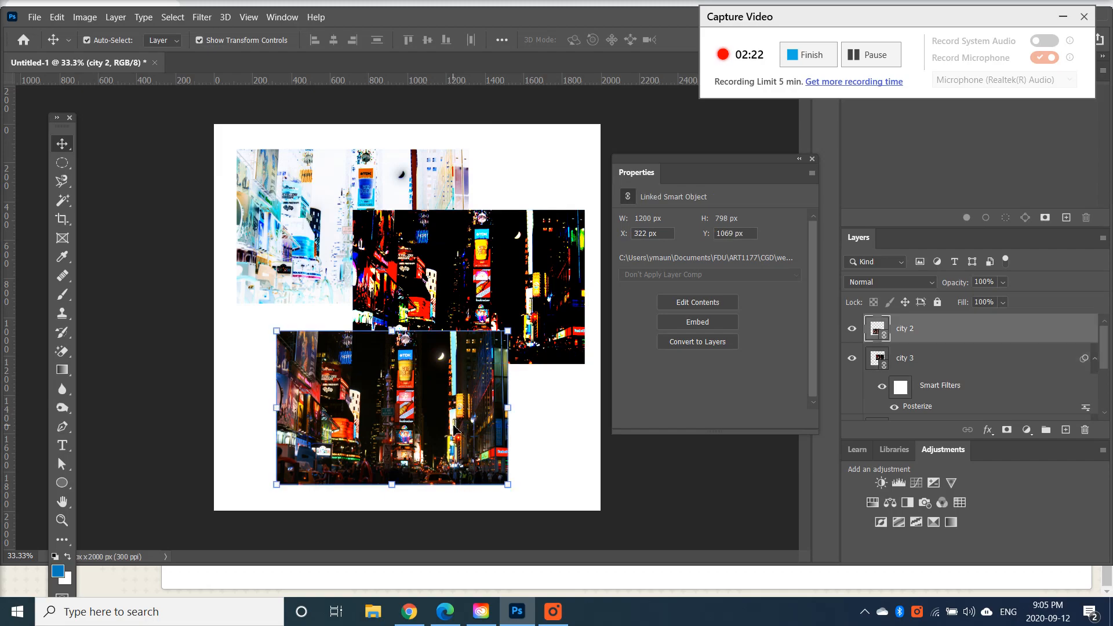
click(86, 18)
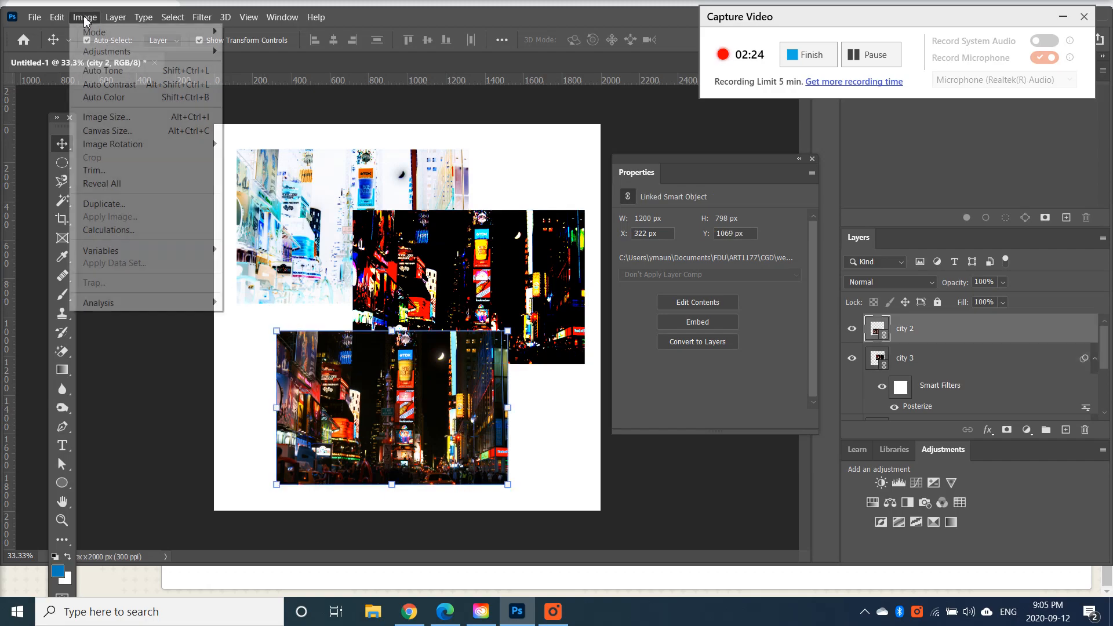
mouse_move(105, 52)
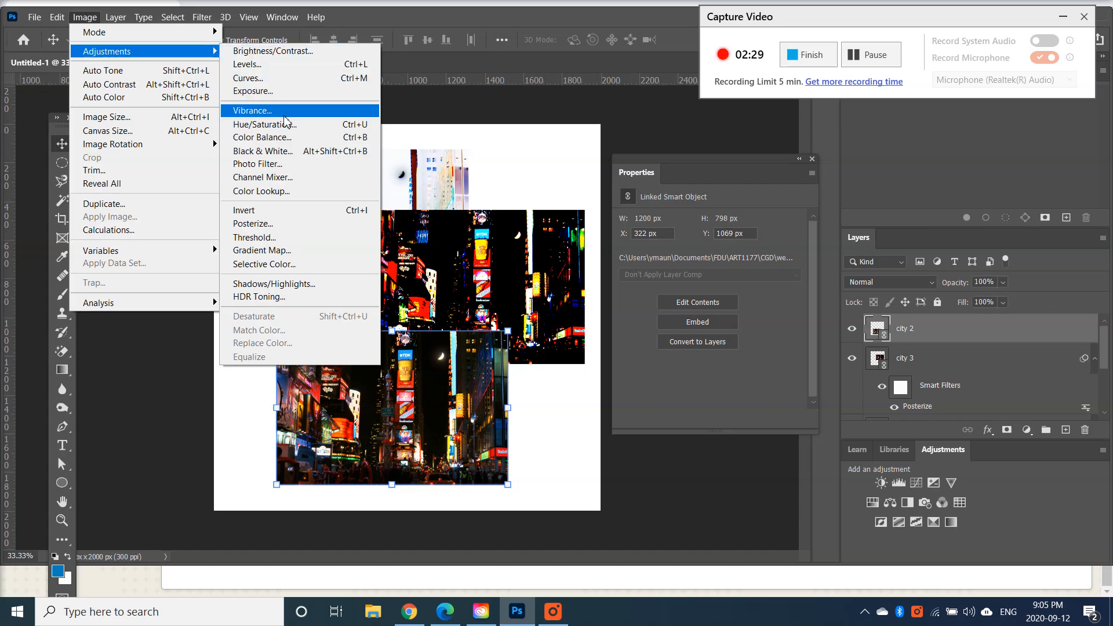
click(277, 238)
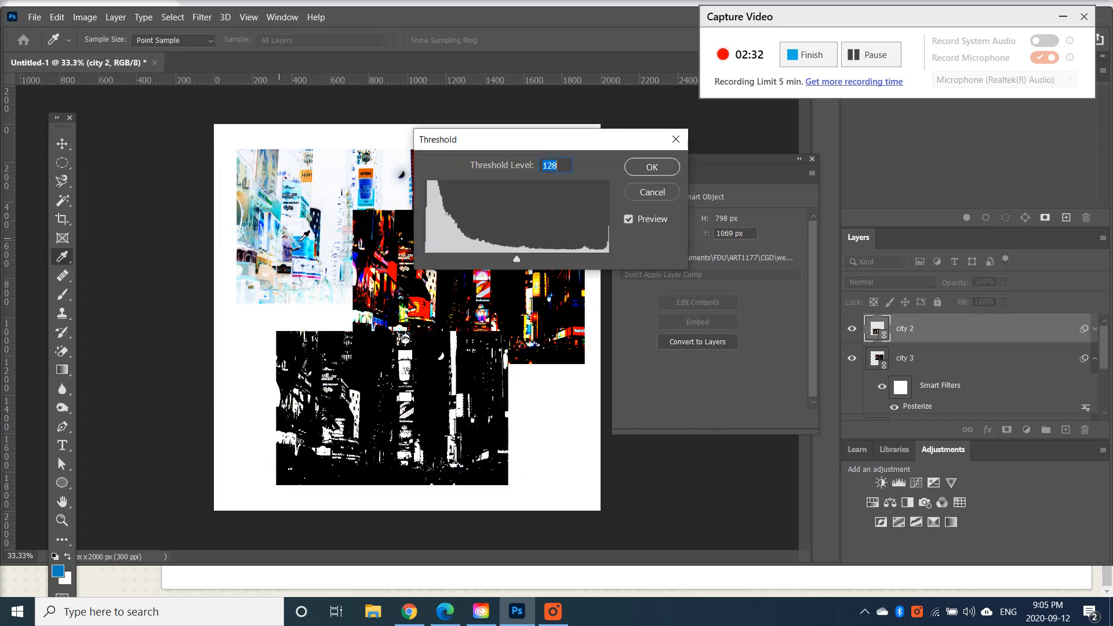
mouse_move(521, 261)
mouse_down()
mouse_move(489, 262)
mouse_move(539, 266)
mouse_move(516, 272)
mouse_up()
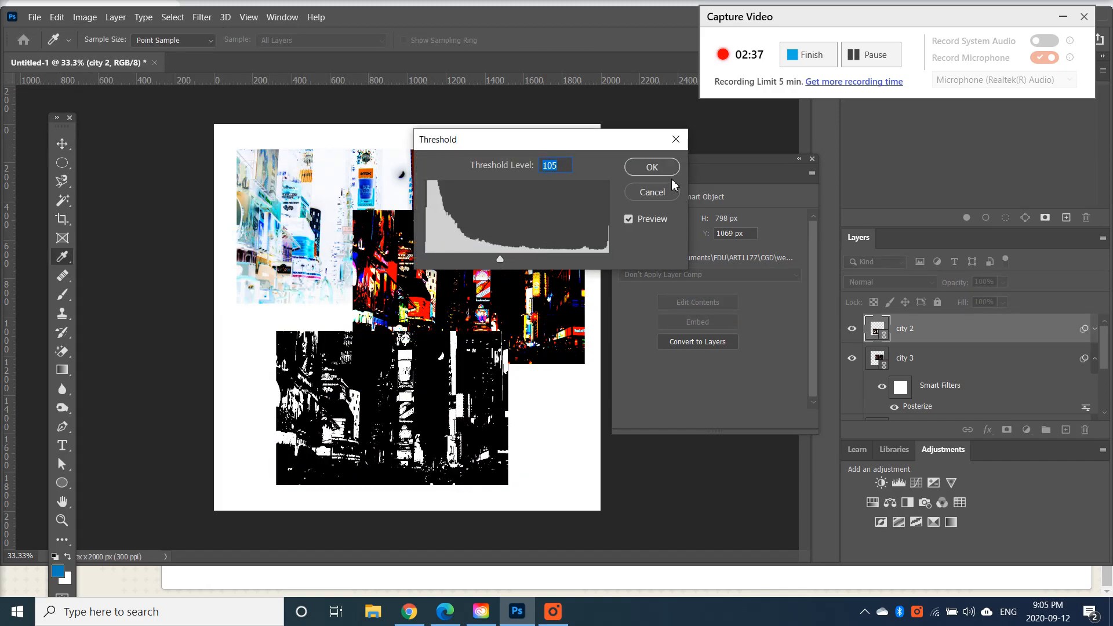
click(642, 168)
click(629, 140)
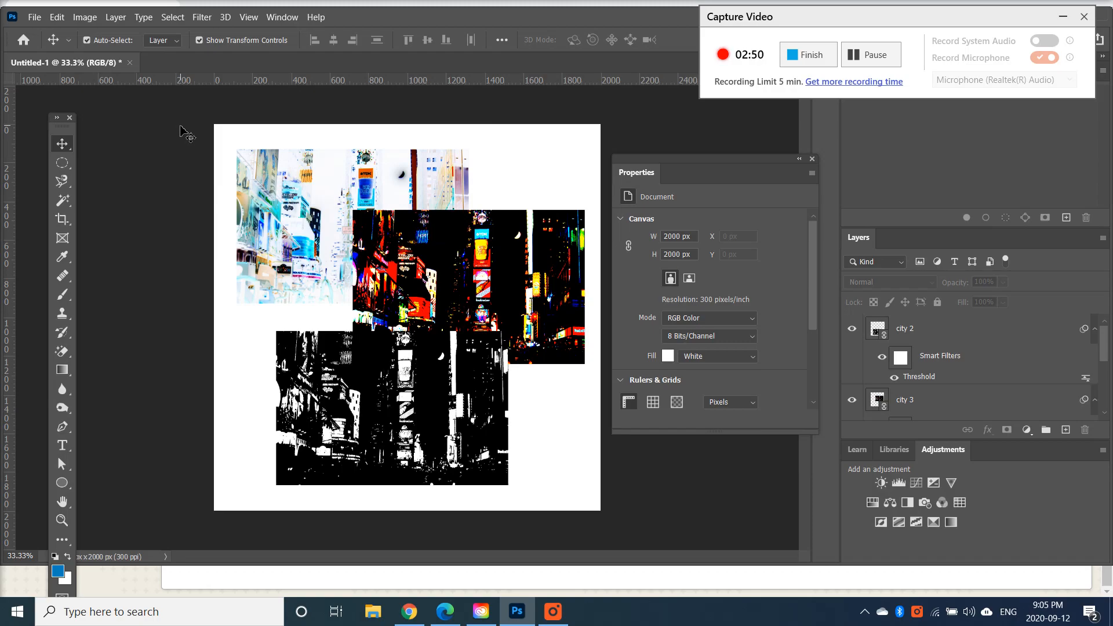
Float the Layers panel over the canvas, close the Properties panel, and enlarge the Layers panel to fit the whole layer stack.
drag(933, 249, 627, 132)
click(813, 159)
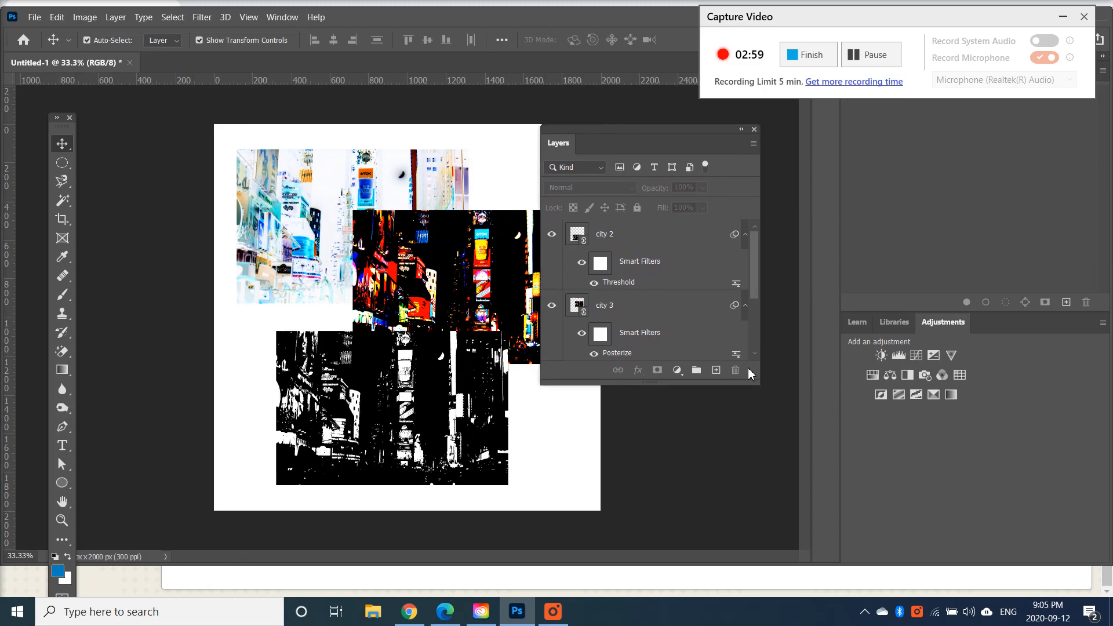
drag(762, 382, 799, 500)
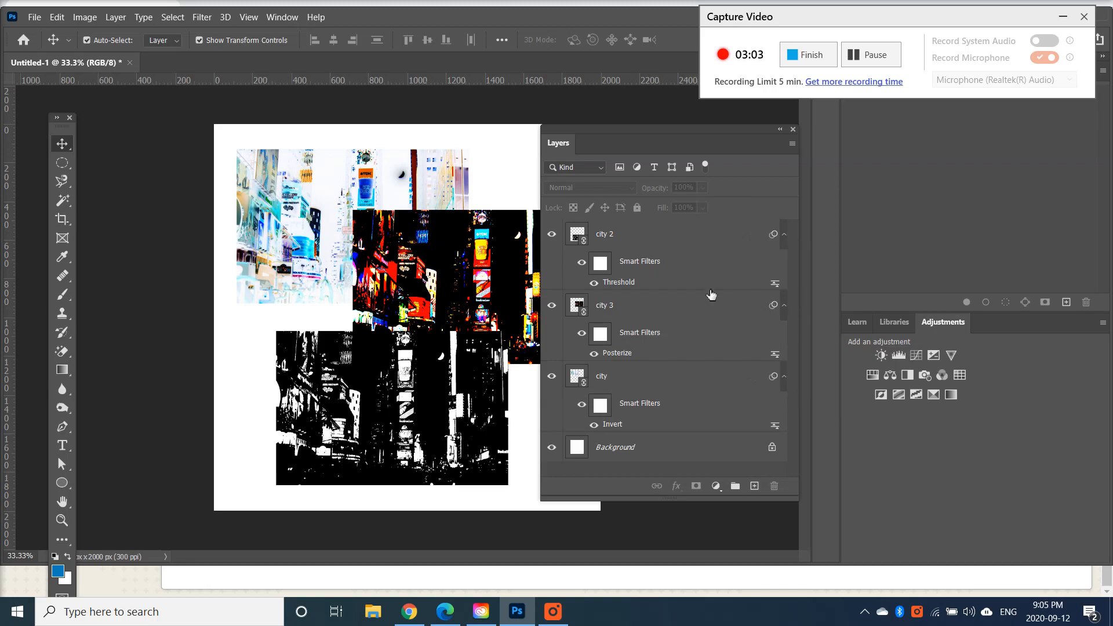
Collapse the smart filter lists of all three city layers and move the city layer to the top of the stack.
click(626, 237)
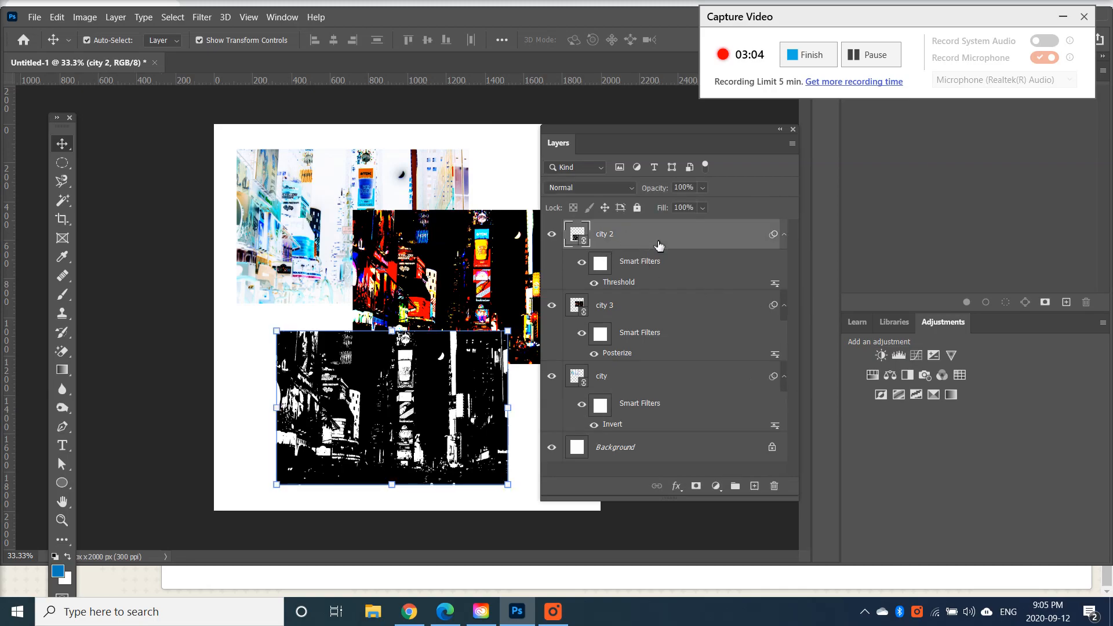
click(785, 235)
click(784, 265)
click(784, 294)
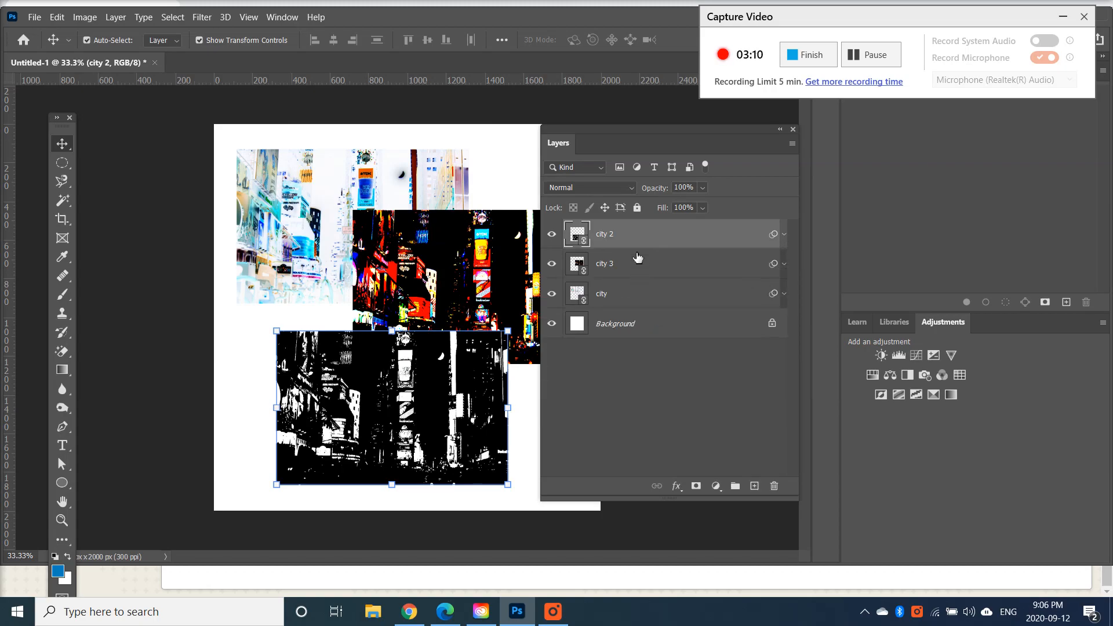
drag(625, 301, 629, 238)
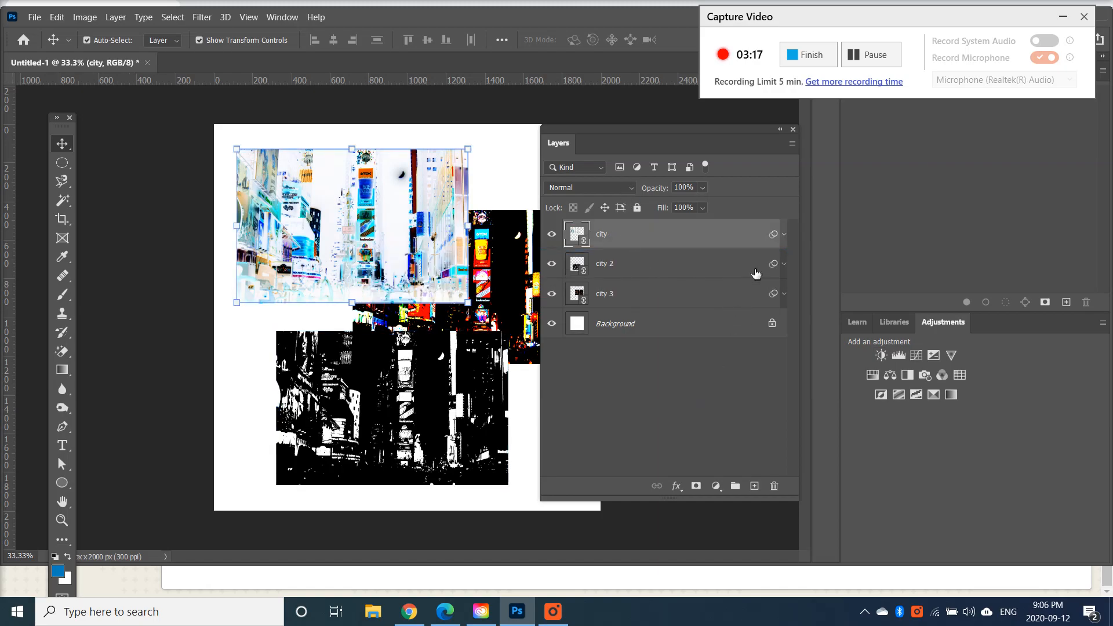
Compare the original city image with and without its Invert smart filter, leaving the filter on and its list collapsed.
click(784, 234)
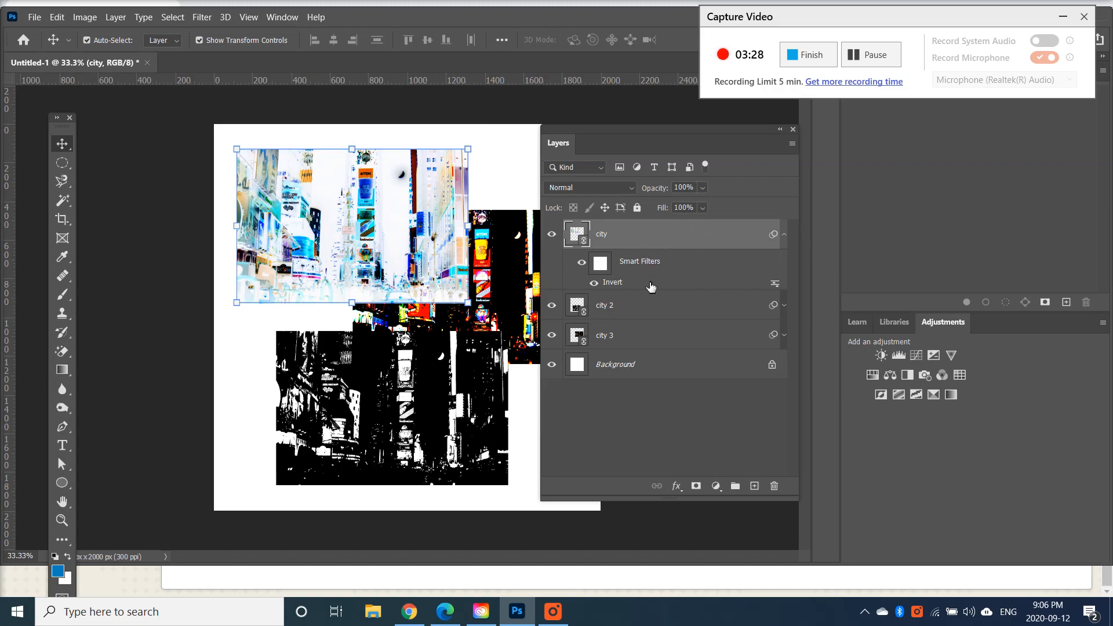
click(784, 234)
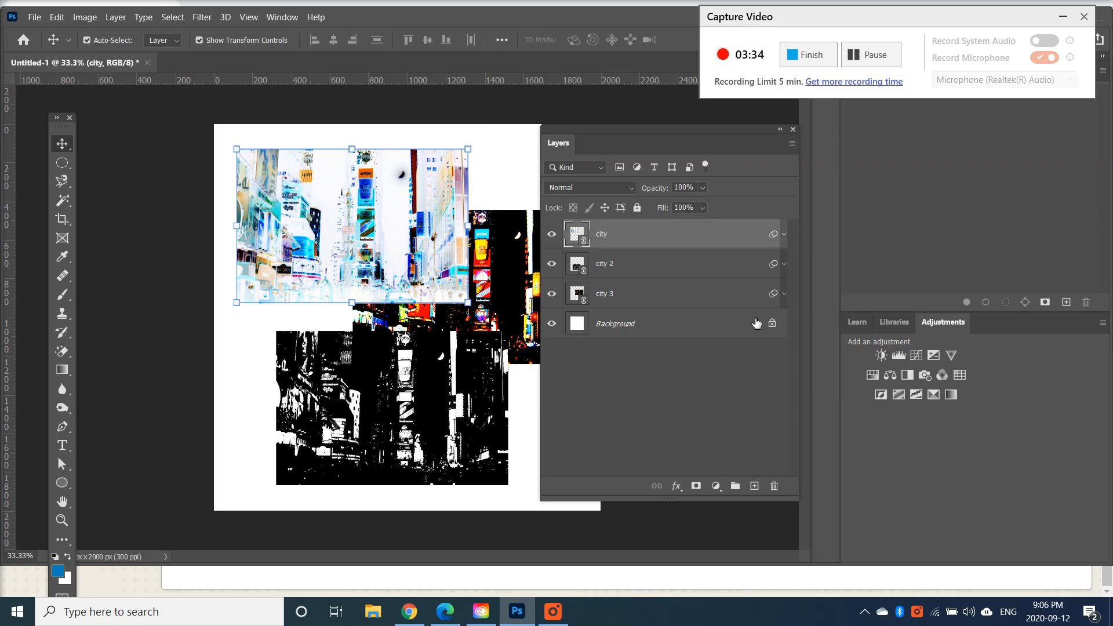
click(783, 234)
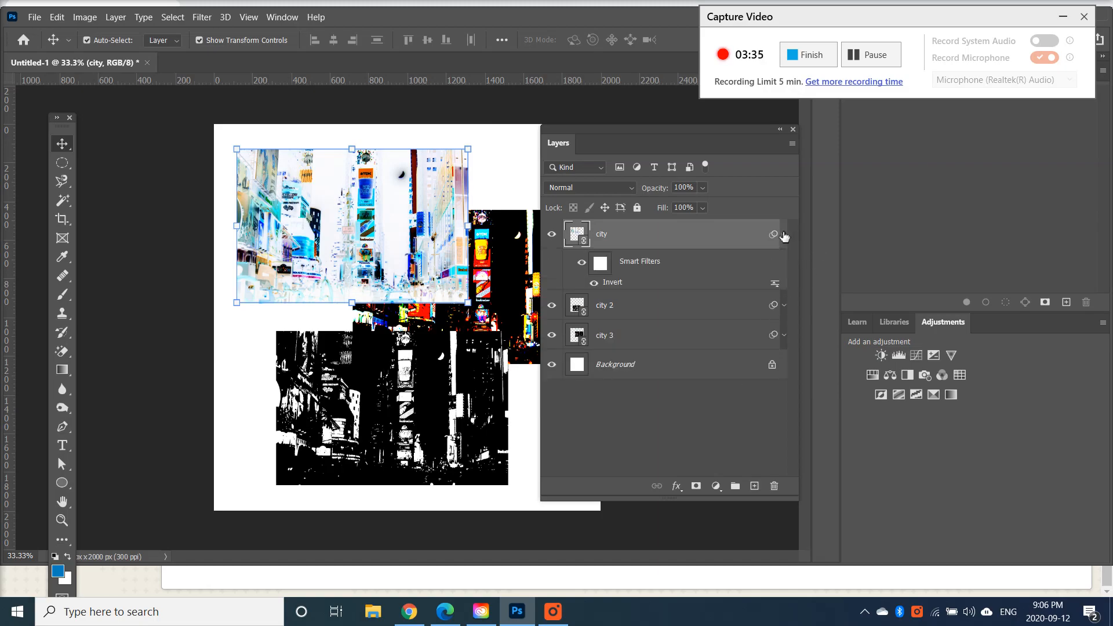
click(582, 267)
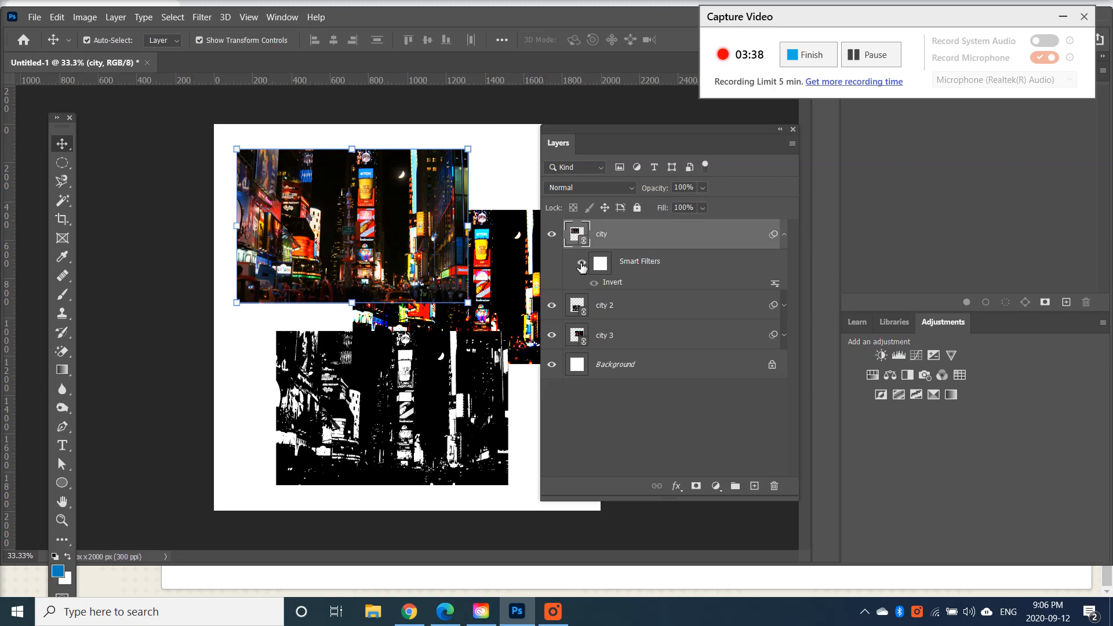
click(582, 267)
click(582, 266)
click(582, 266)
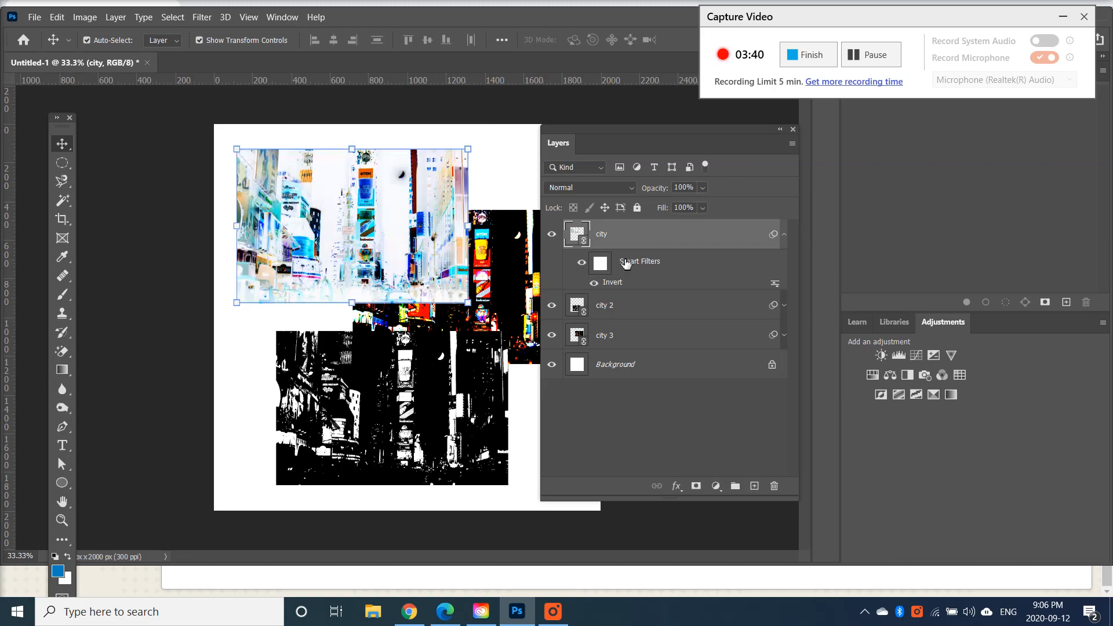
click(784, 234)
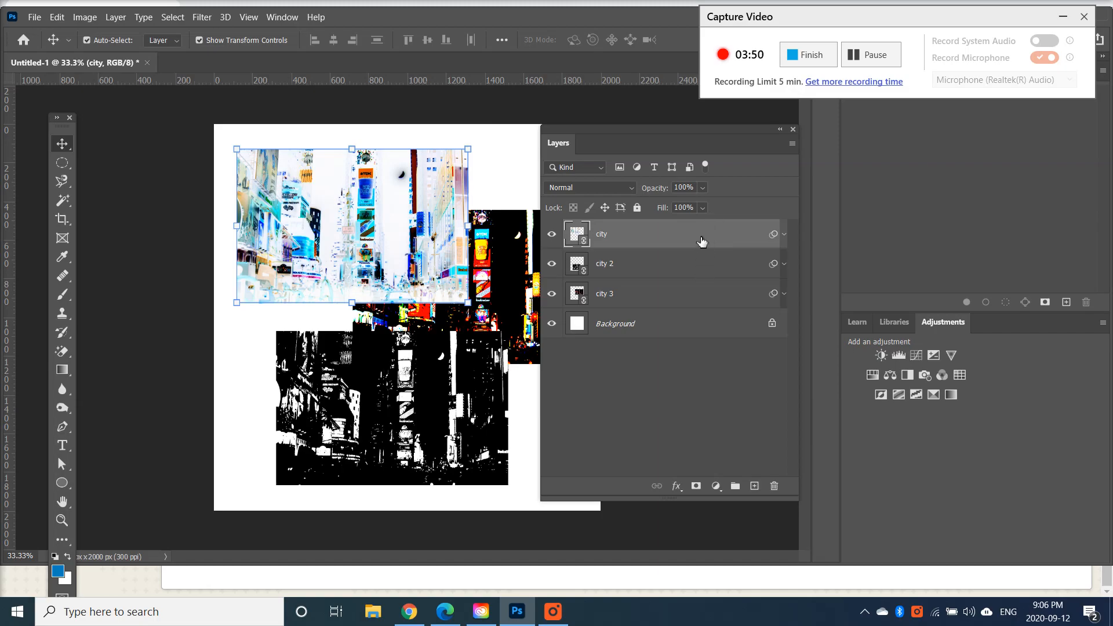
Add a new empty layer above the city layer and rename it "brush".
click(755, 486)
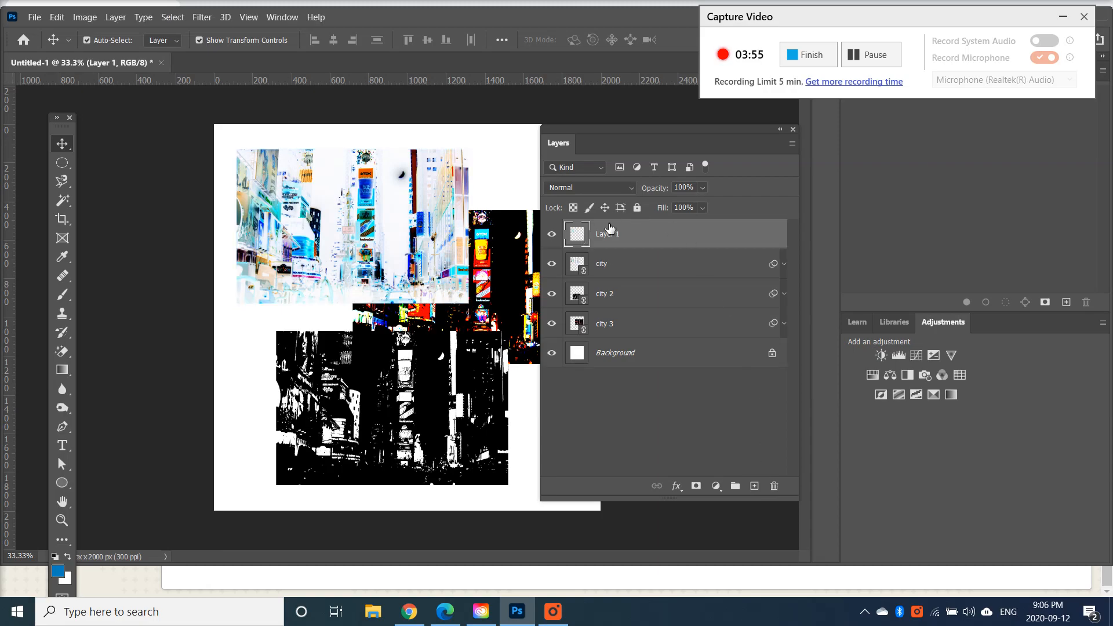
double_click(608, 235)
text(b)
key(Return)
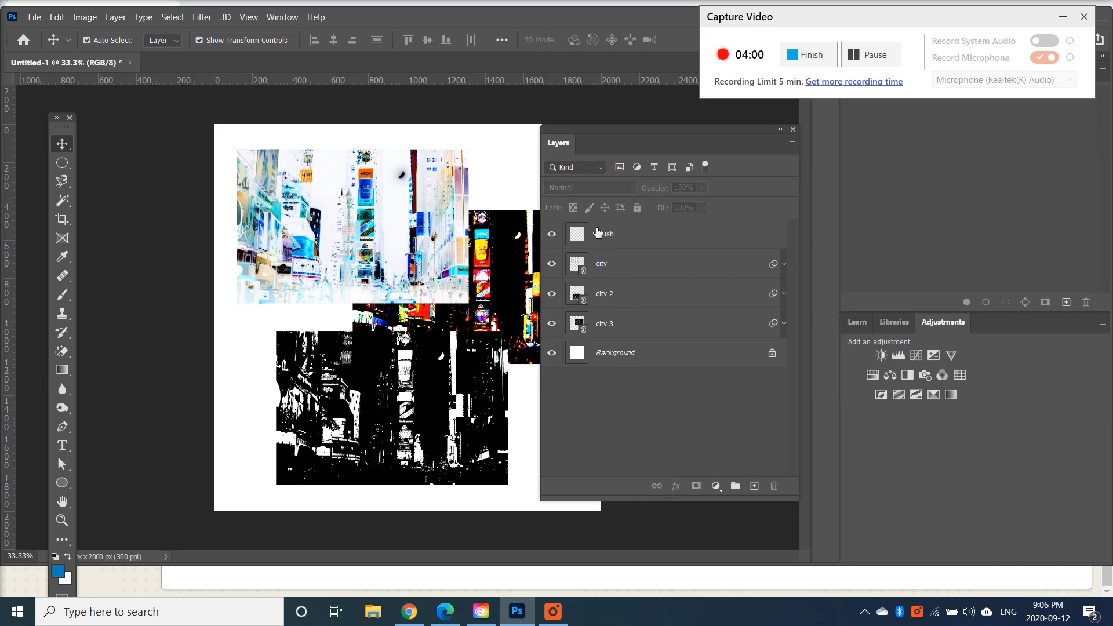
Paint the word "city" in large blue brush strokes over the inverted image on the brush layer, checking it by toggling the layer's visibility.
click(64, 298)
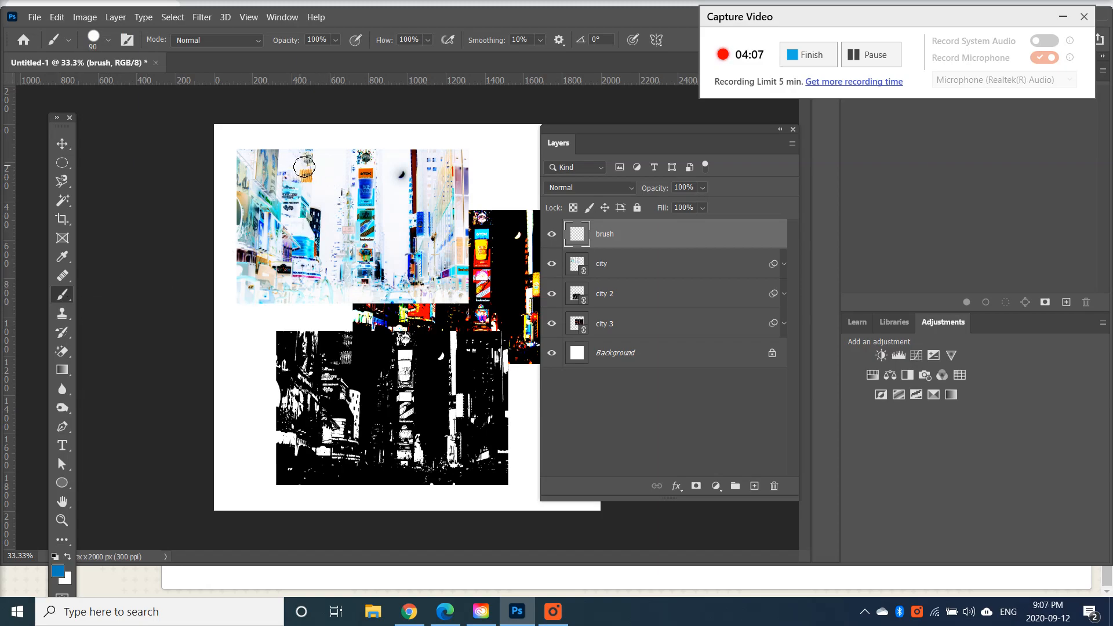
mouse_move(305, 167)
mouse_down()
mouse_move(293, 155)
mouse_move(261, 174)
mouse_move(258, 200)
mouse_move(289, 222)
mouse_move(305, 210)
mouse_up()
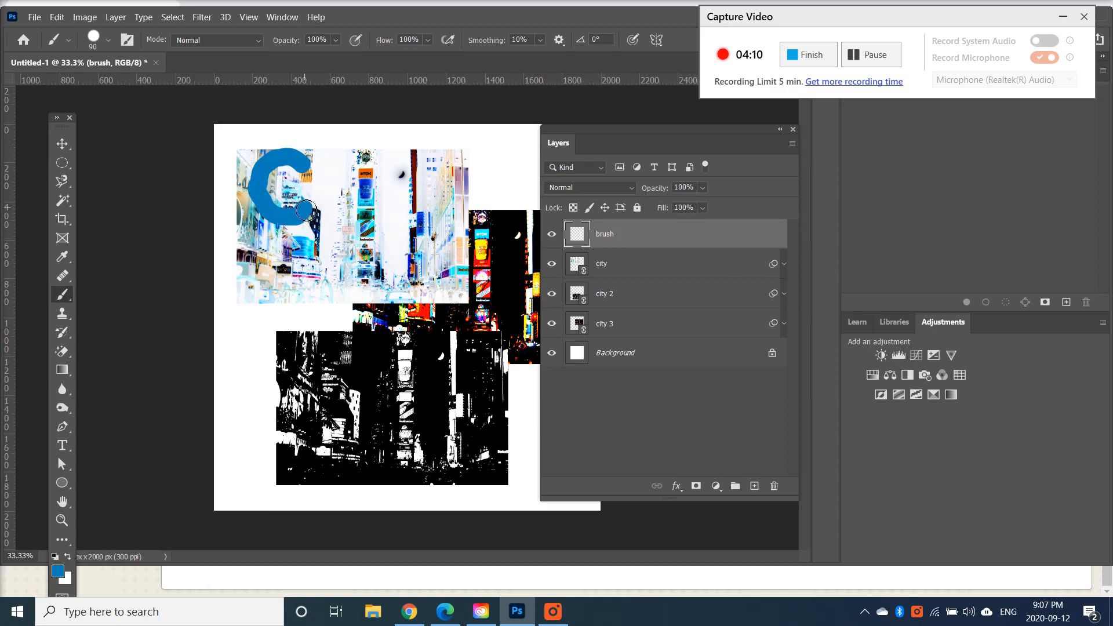
drag(336, 169, 336, 223)
click(334, 148)
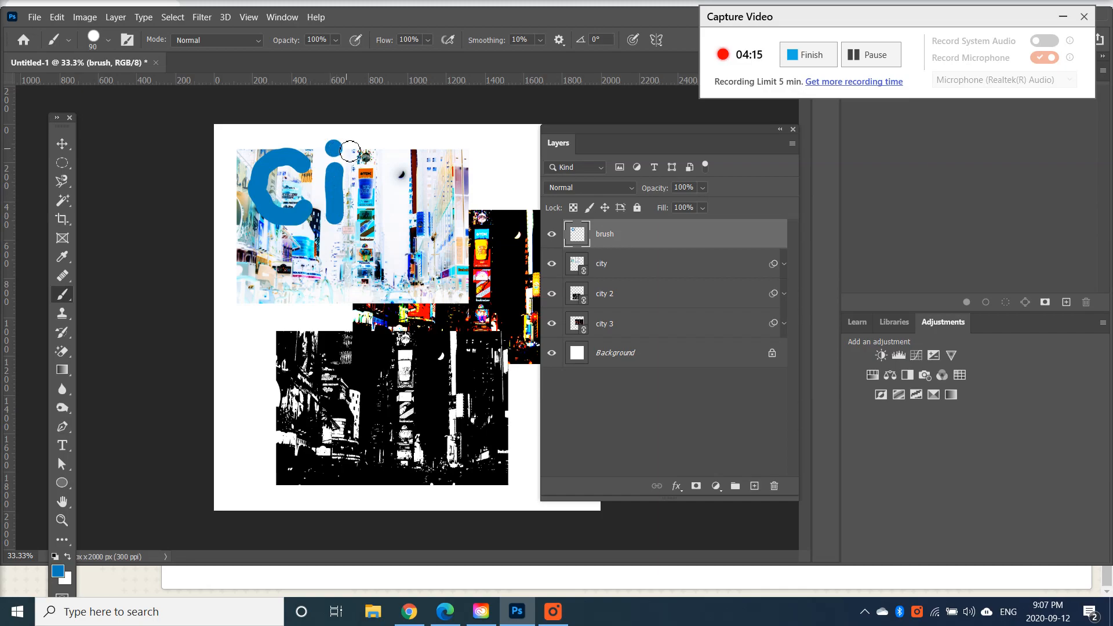
drag(371, 149, 382, 237)
mouse_move(354, 188)
mouse_down()
mouse_move(397, 181)
mouse_move(428, 194)
mouse_move(426, 226)
mouse_move(461, 187)
mouse_move(466, 223)
mouse_move(432, 278)
mouse_move(394, 268)
mouse_up()
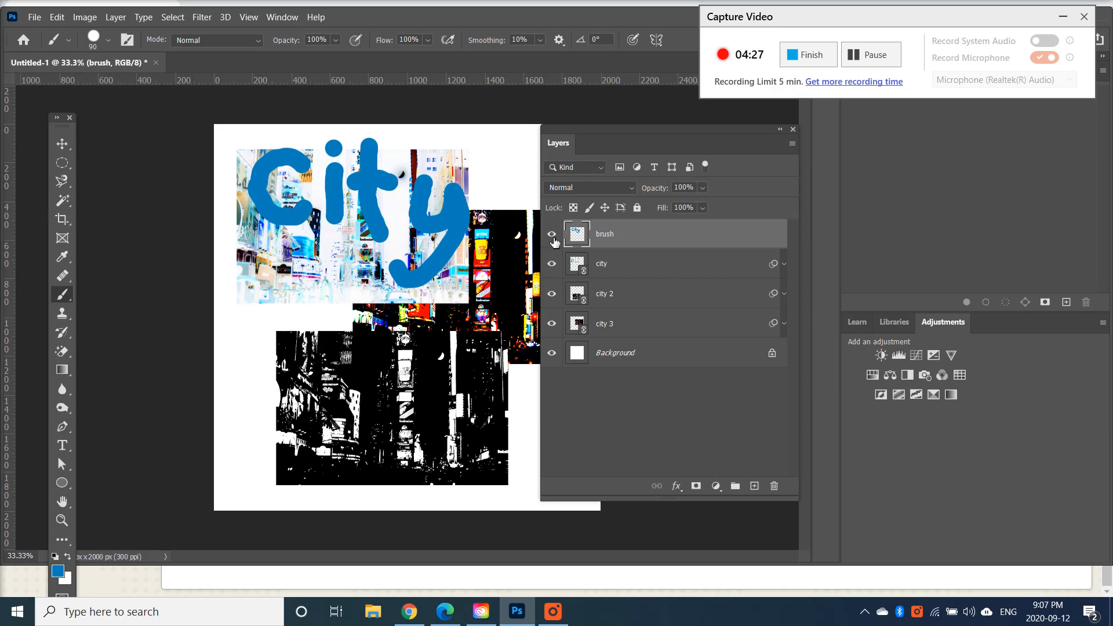
click(554, 237)
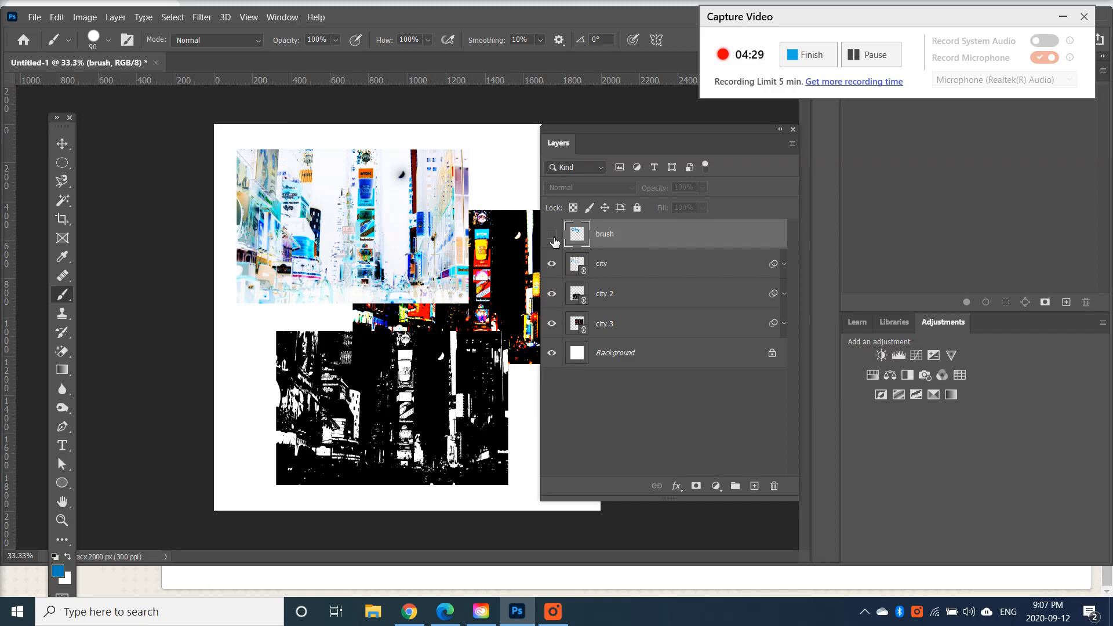
click(553, 237)
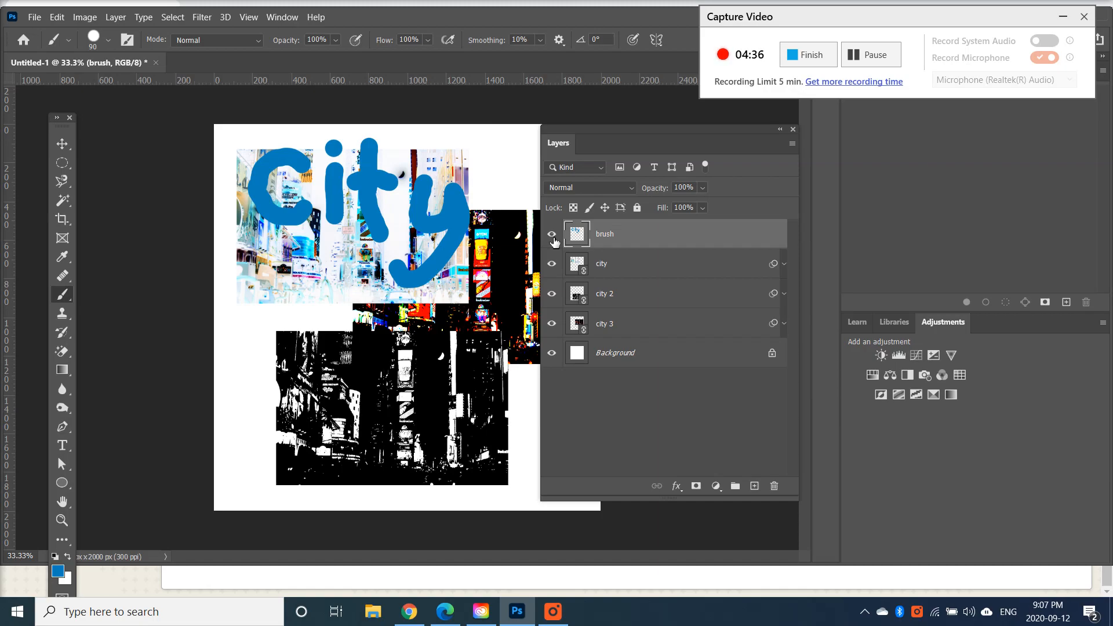
Save the document as a JPEG named "activity4" in the week2images folder, with quality 12 (Maximum) and Progressive format with 3 scans.
click(35, 18)
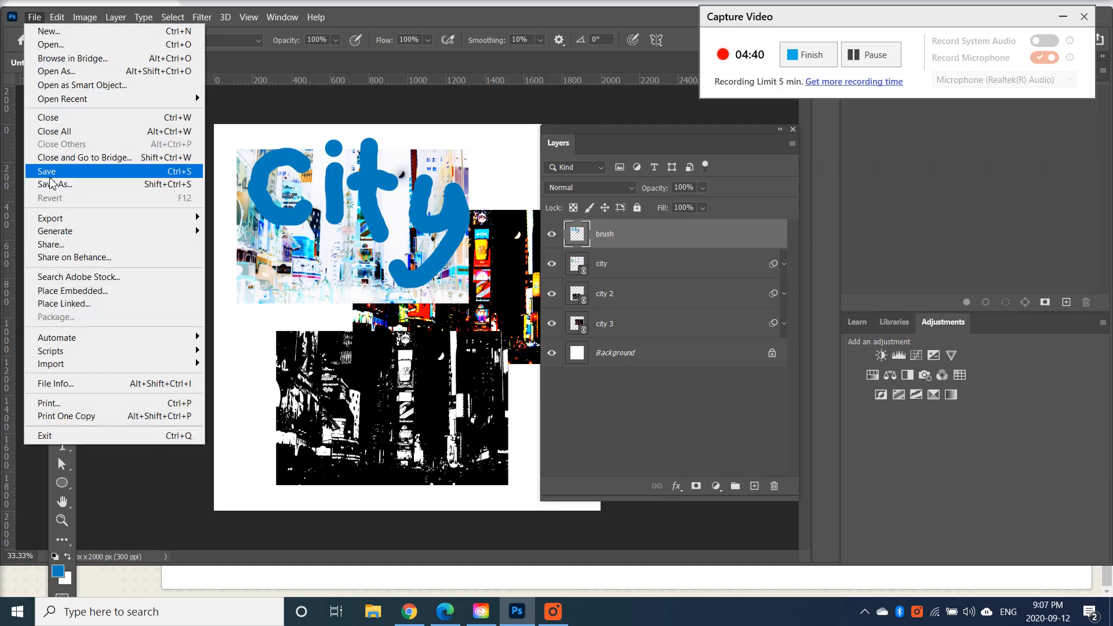
click(53, 184)
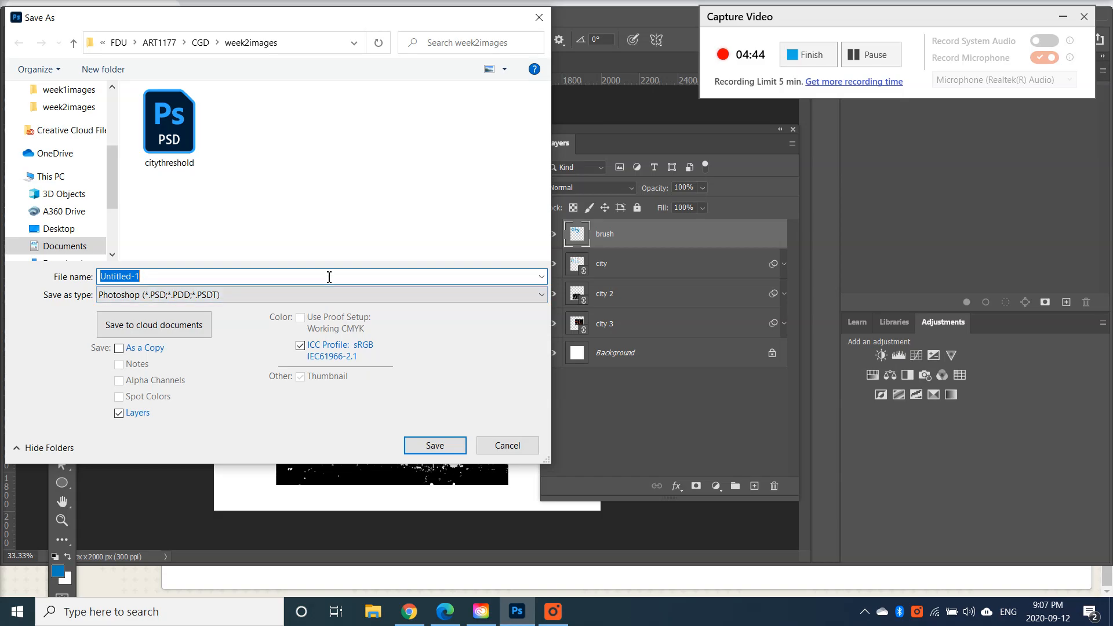
text(activy)
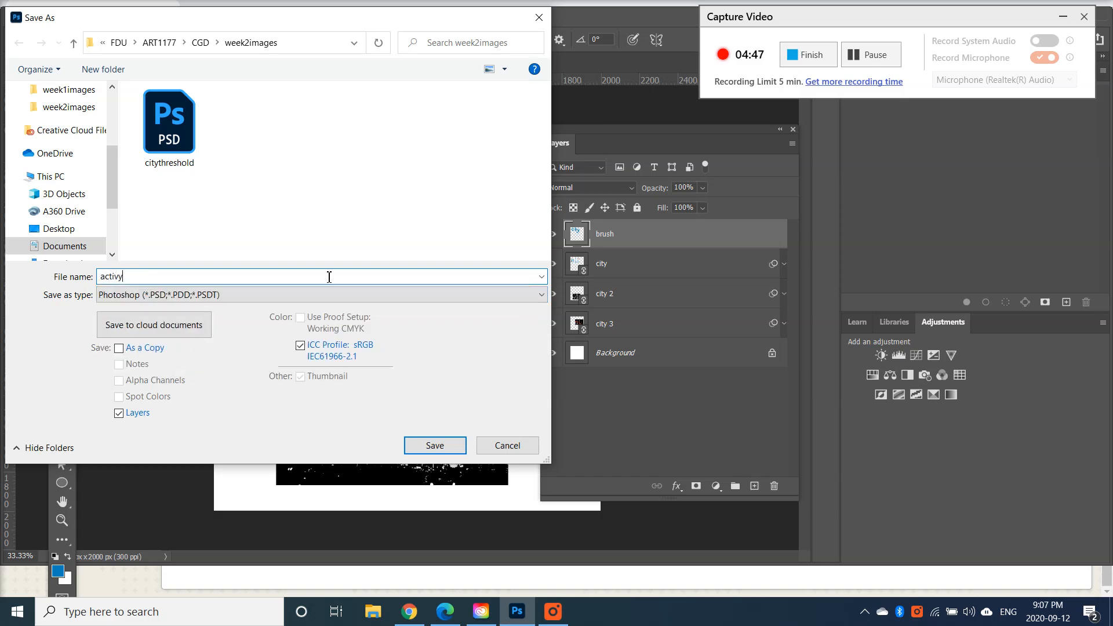
key(BackSpace)
text(ity4)
click(343, 296)
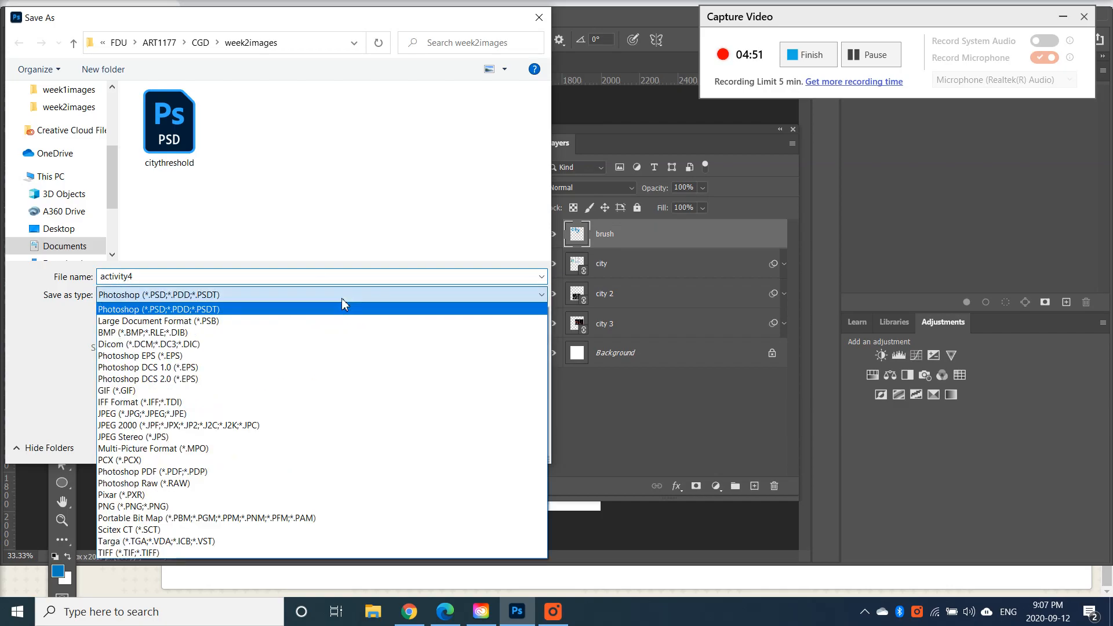
click(289, 414)
click(439, 446)
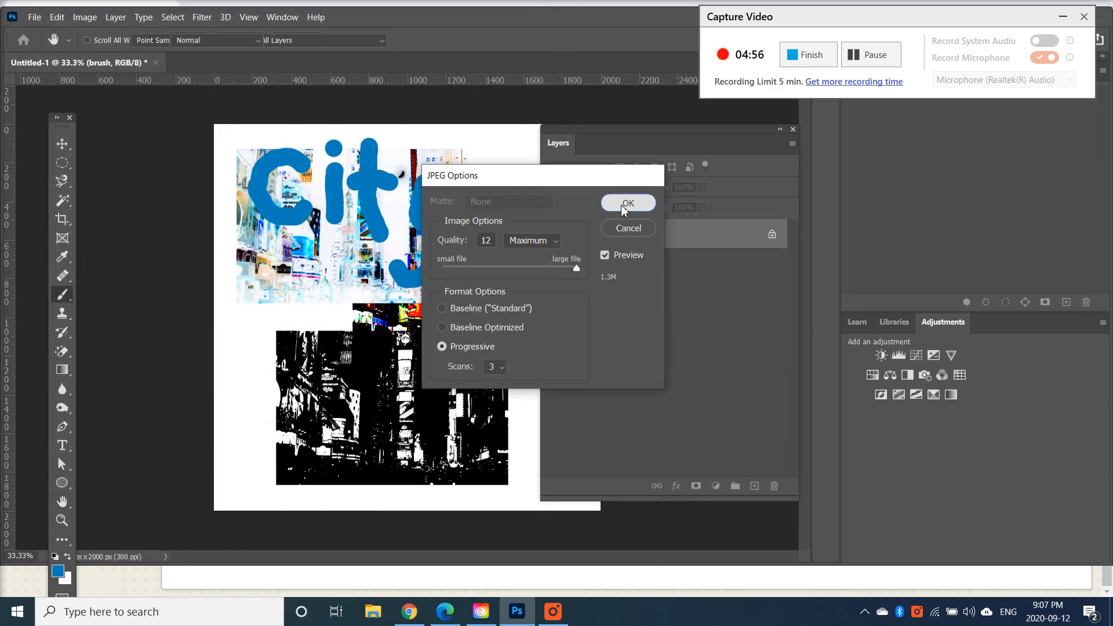
click(627, 204)
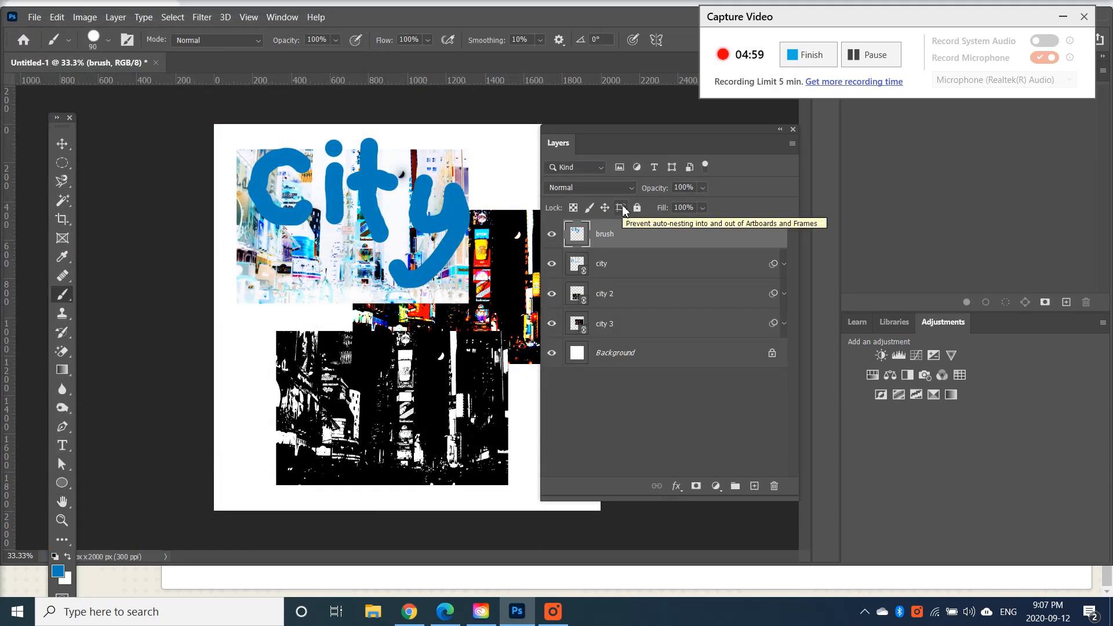